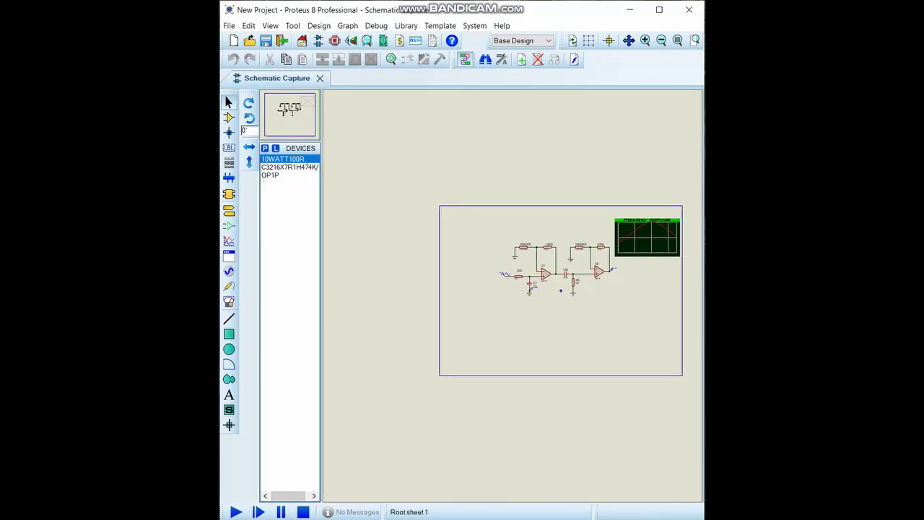
Examine the finished two-op-amp filter schematic and its frequency response graph
{"action": "scroll", "coordinate": [570, 292], "scroll_direction": "down", "scroll_amount": 3}
{"action": "scroll", "coordinate": [372, 283], "scroll_direction": "up", "scroll_amount": 3}
{"action": "scroll", "coordinate": [556, 322], "scroll_direction": "down", "scroll_amount": 2}
{"action": "scroll", "coordinate": [608, 319], "scroll_direction": "up", "scroll_amount": 2}
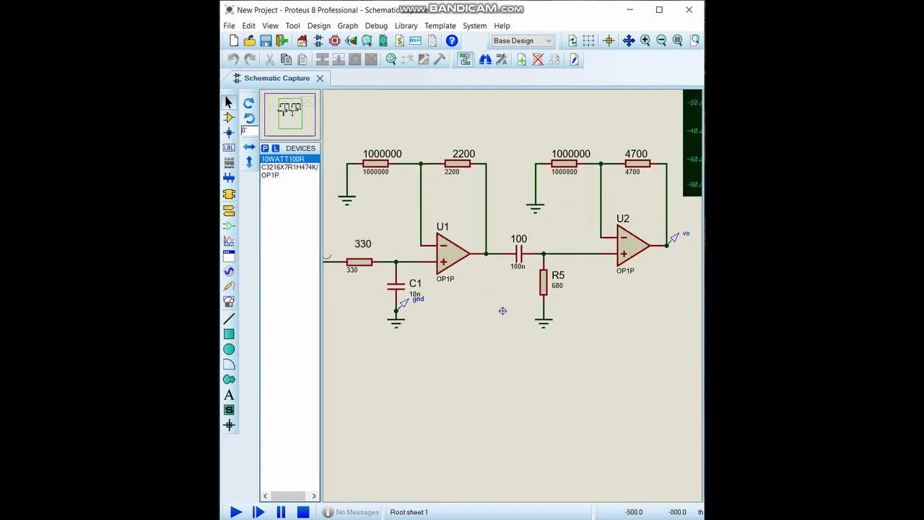
{"action": "scroll", "coordinate": [502, 310], "scroll_direction": "down", "scroll_amount": 1}
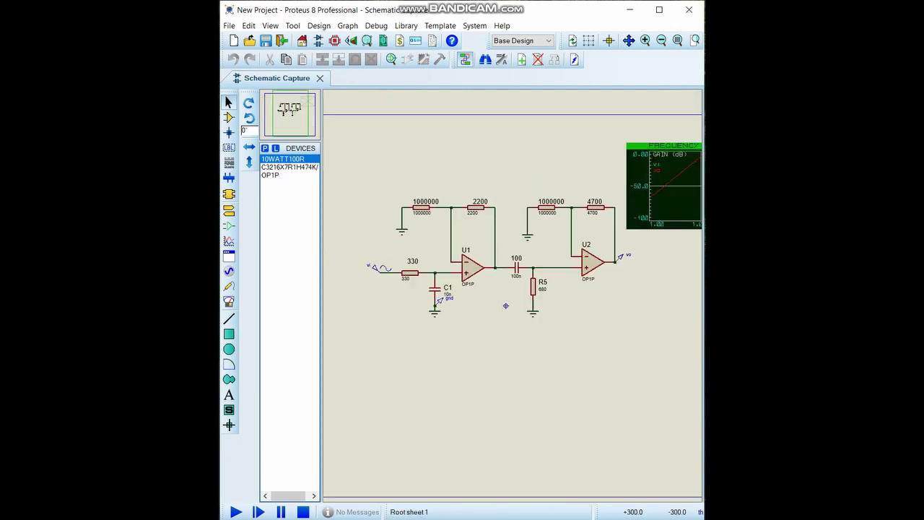
{"action": "middle_click", "coordinate": [495, 333]}
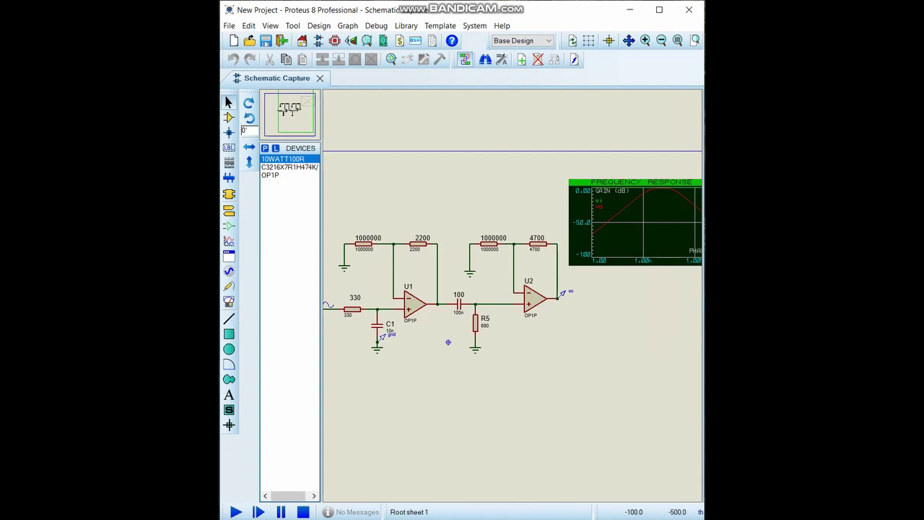
{"action": "scroll", "coordinate": [448, 342], "scroll_direction": "down", "scroll_amount": 1}
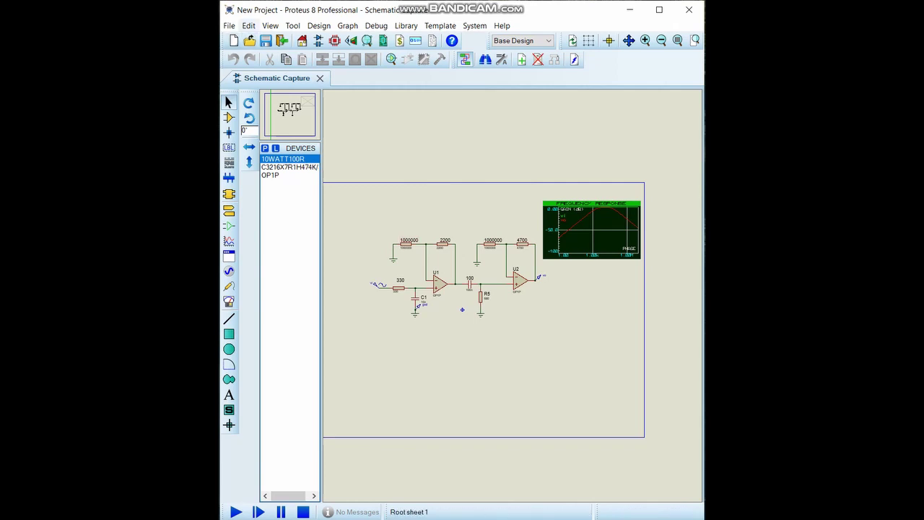
Create a new project named "New fsdfdsf" with a schematic and no PCB layout
{"action": "left_click", "coordinate": [228, 26]}
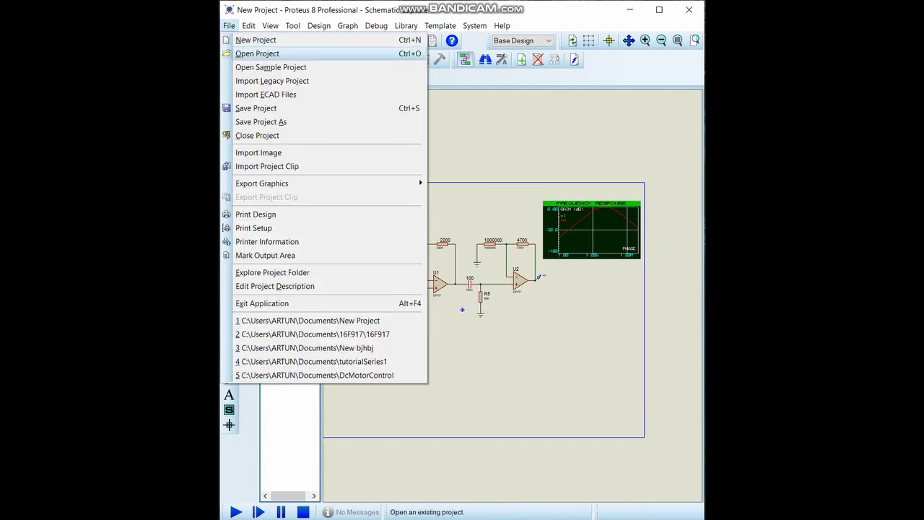
{"action": "left_click", "coordinate": [255, 40]}
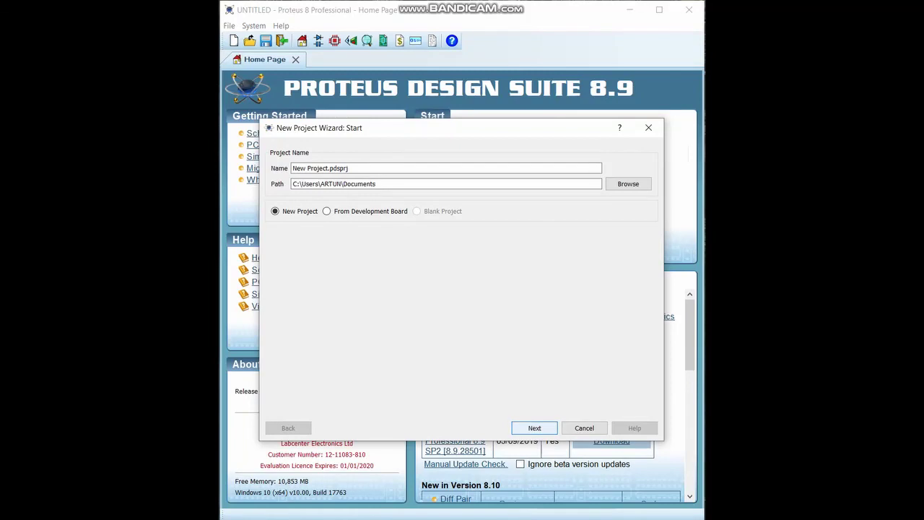
{"action": "left_click", "coordinate": [534, 428]}
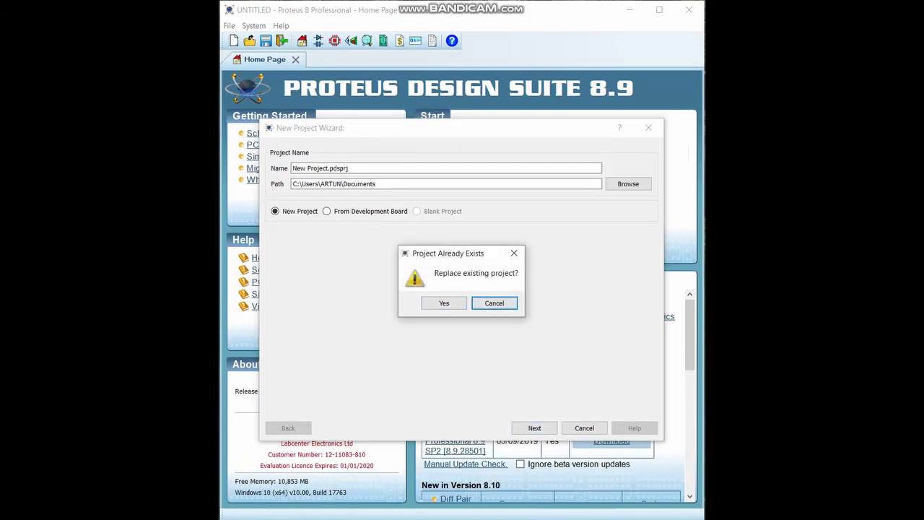
{"action": "left_click", "coordinate": [495, 303]}
{"action": "left_click_drag", "start_coordinate": [307, 168], "coordinate": [327, 168]}
{"action": "type", "text": "fsdf"}
{"action": "key", "text": "Return"}
{"action": "key", "text": "Return"}
{"action": "key", "text": "Return"}
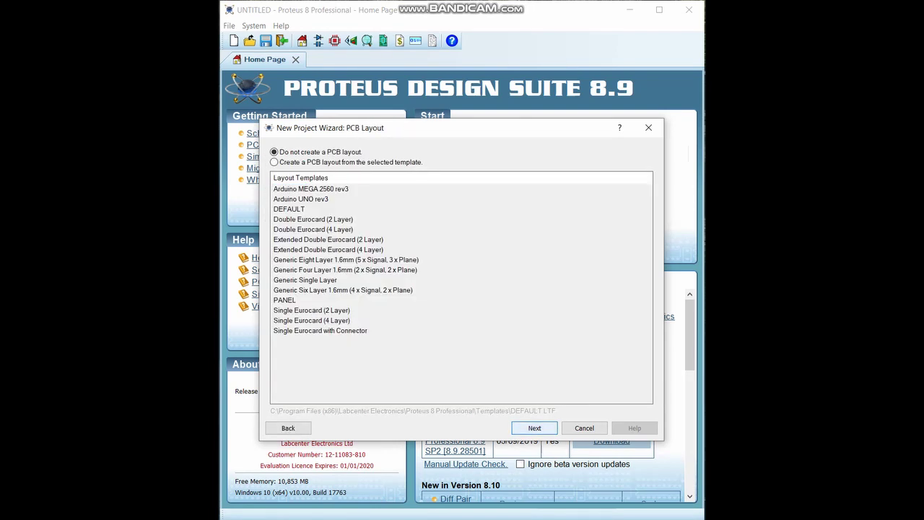
{"action": "key", "text": "Return"}
{"action": "key", "text": "Return"}
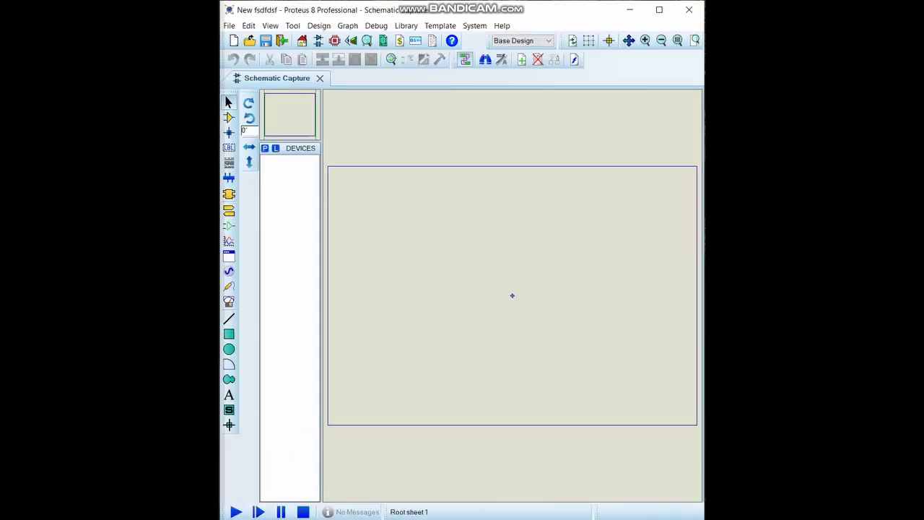
Search the device library for "ideal opamp" and add the OP1P single-pole op-amp to the device list
{"action": "left_click", "coordinate": [229, 117]}
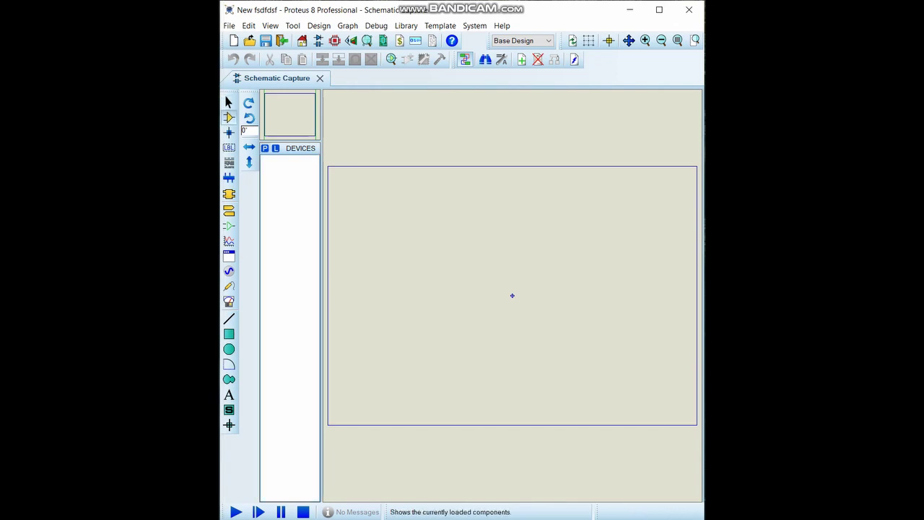
{"action": "left_click", "coordinate": [265, 148]}
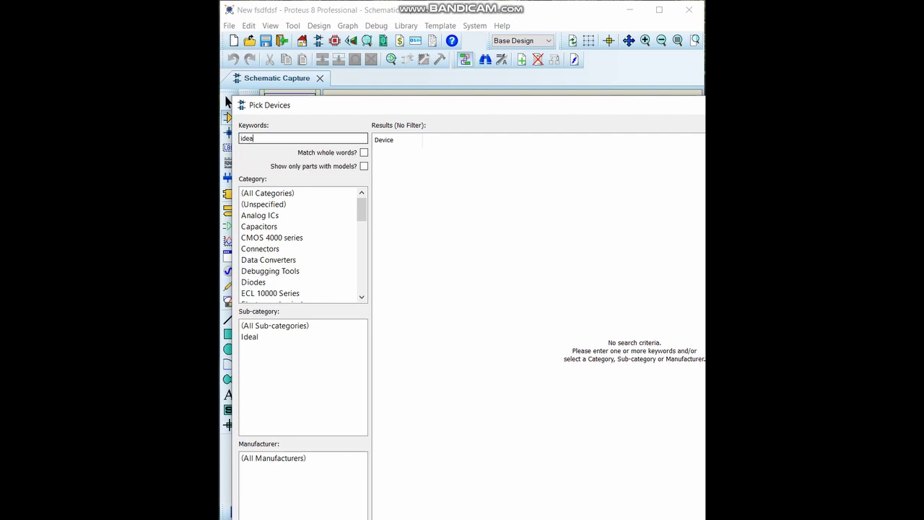
{"action": "type", "text": "pamp"}
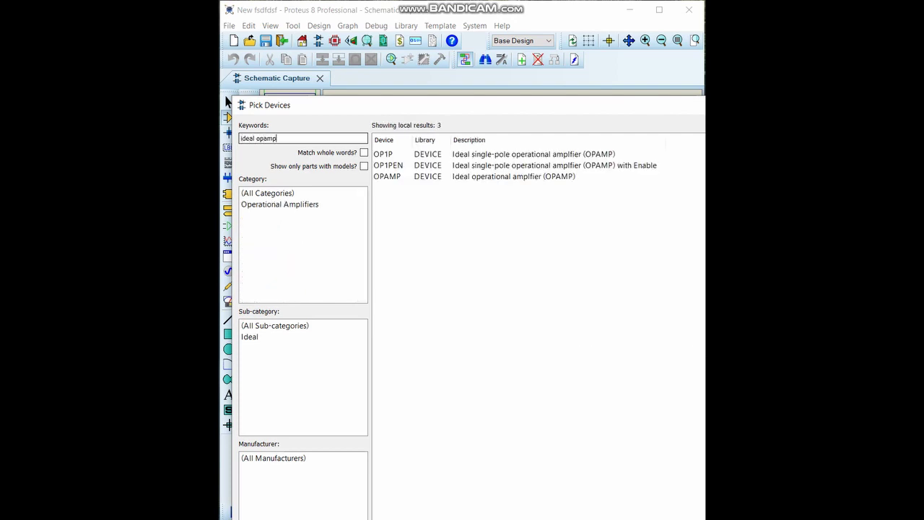
{"action": "left_click", "coordinate": [516, 154]}
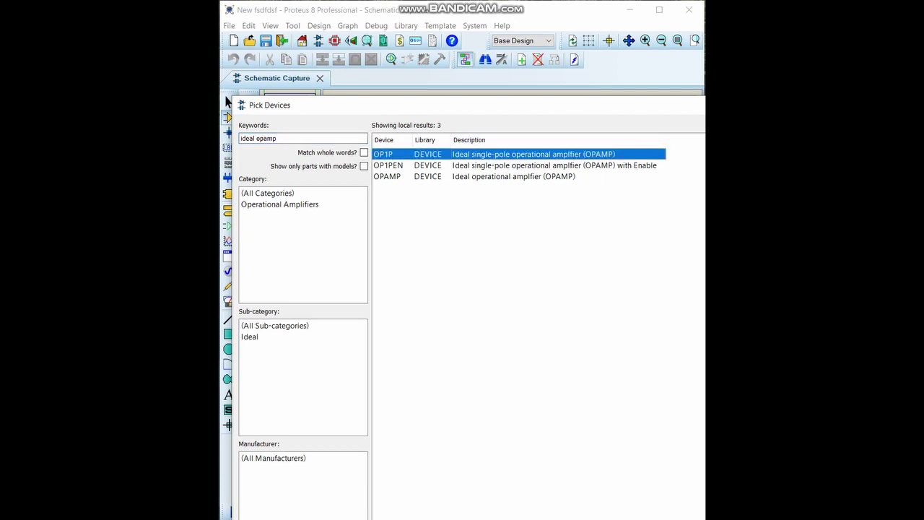
{"action": "left_click_drag", "start_coordinate": [534, 105], "coordinate": [495, 288]}
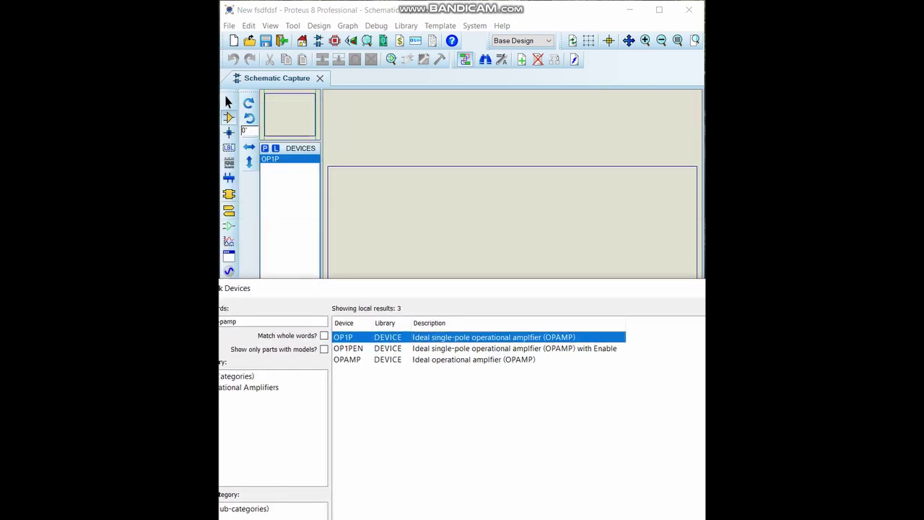
{"action": "key", "text": "Escape"}
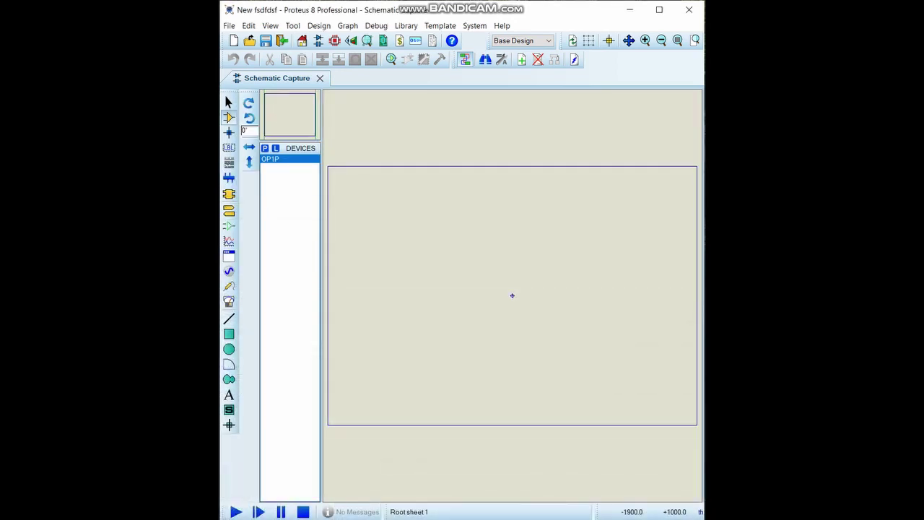
Place two OP1P op-amps side by side on the schematic sheet
{"action": "left_click", "coordinate": [424, 284]}
{"action": "left_click", "coordinate": [423, 265]}
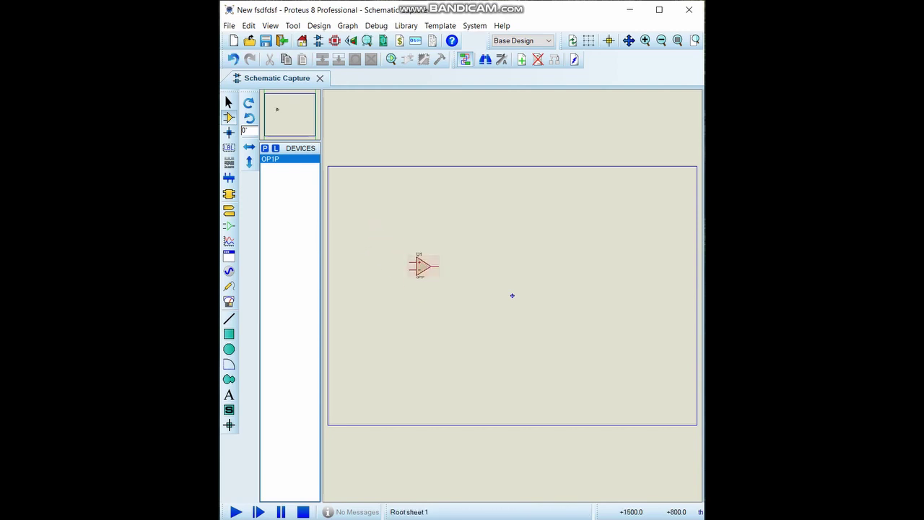
{"action": "left_click", "coordinate": [578, 267]}
{"action": "left_click", "coordinate": [582, 266]}
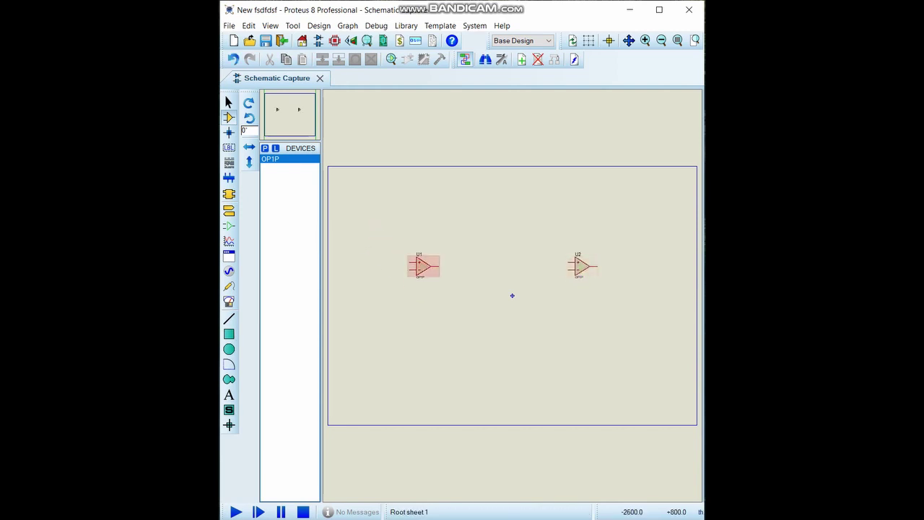
Y-mirror both op-amps so that their inverting inputs are on top
{"action": "right_click", "coordinate": [511, 295]}
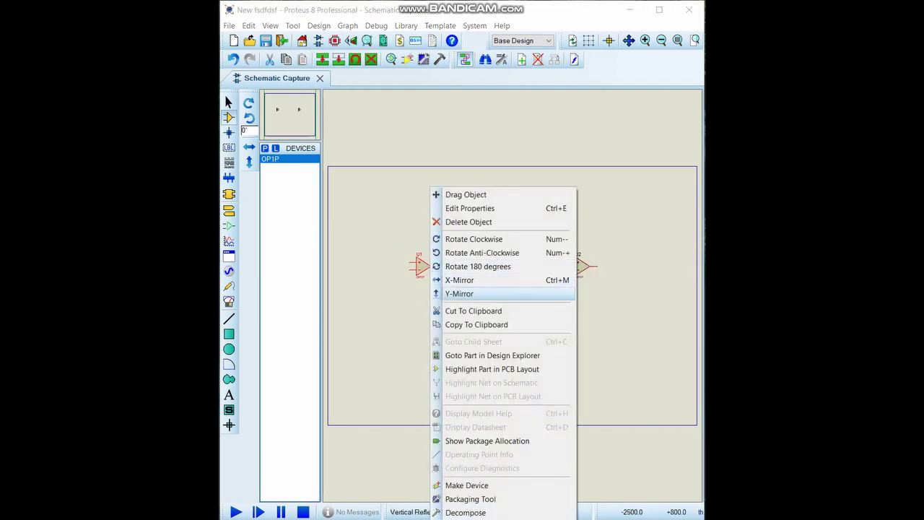
{"action": "left_click", "coordinate": [512, 294]}
{"action": "right_click", "coordinate": [423, 267]}
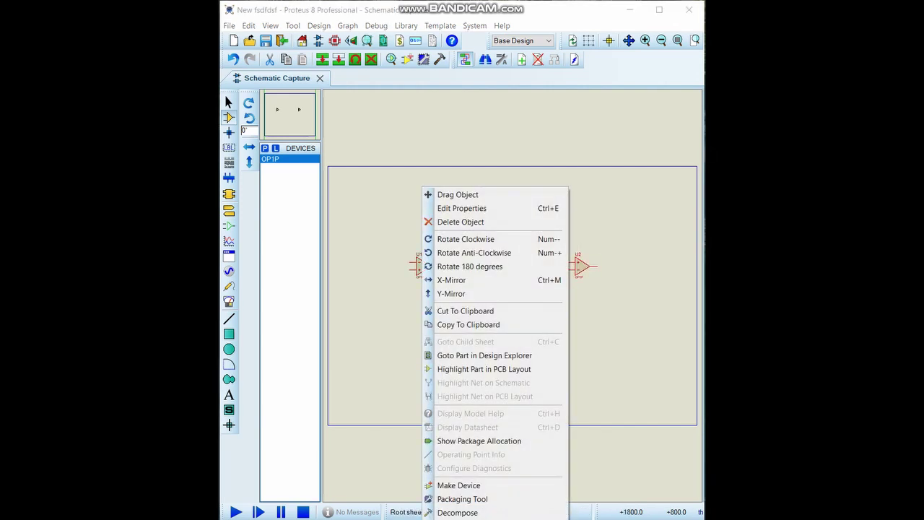
{"action": "left_click", "coordinate": [512, 294]}
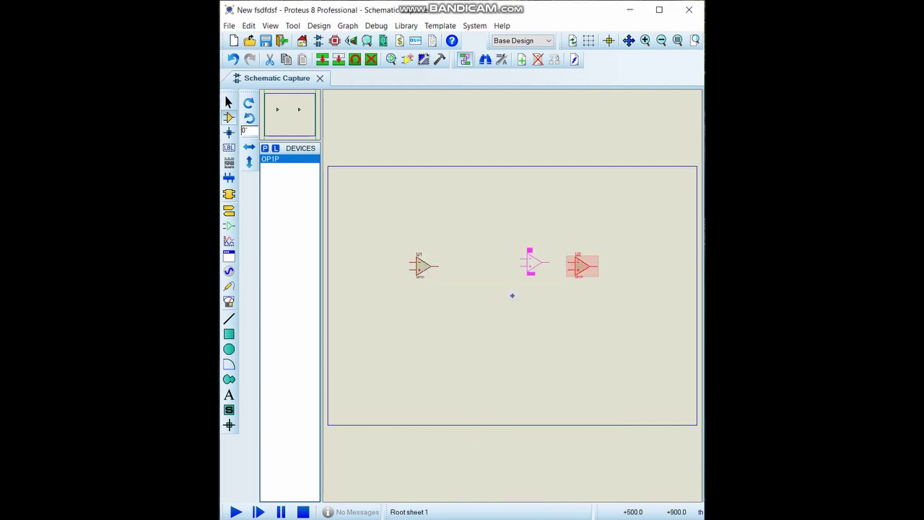
Move op-amp U2 closer to U1
{"action": "double_click", "coordinate": [527, 262]}
{"action": "left_click", "coordinate": [603, 122]}
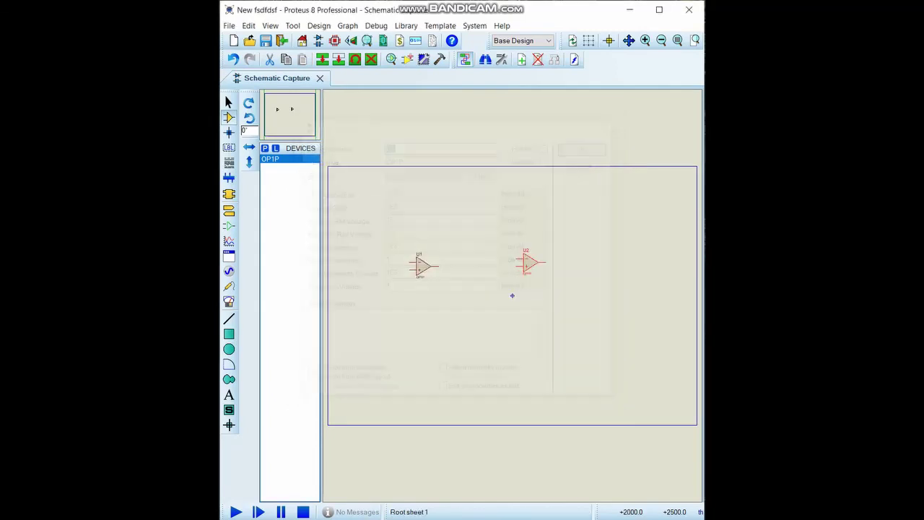
{"action": "scroll", "coordinate": [537, 262], "scroll_direction": "up", "scroll_amount": 2}
{"action": "key", "text": "F7"}
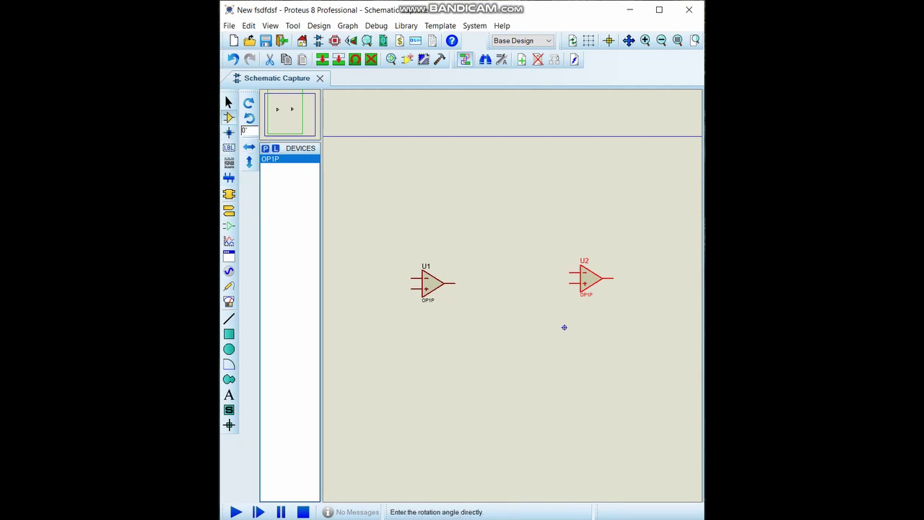
Search the device library for "resistor" and add NTSA0WC303 to the device list
{"action": "left_click", "coordinate": [265, 148]}
{"action": "left_click_drag", "start_coordinate": [260, 46], "coordinate": [760, 130]}
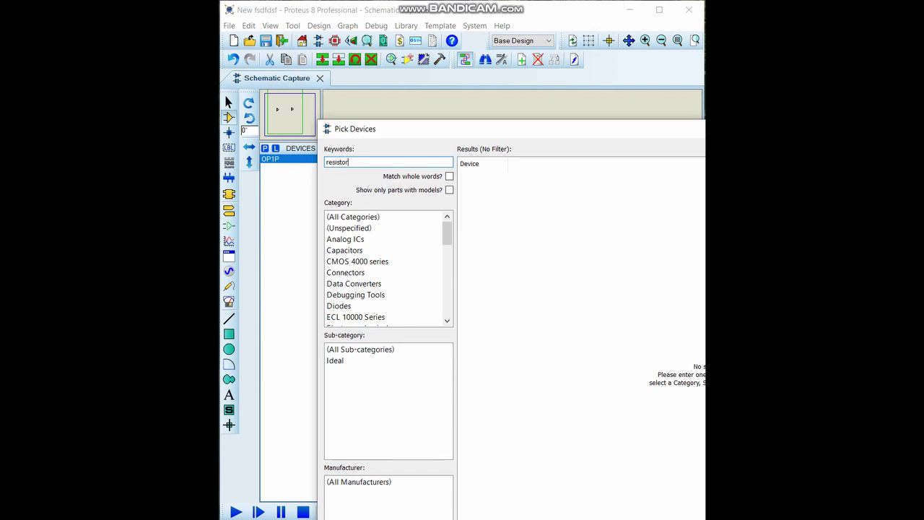
{"action": "left_click", "coordinate": [540, 178]}
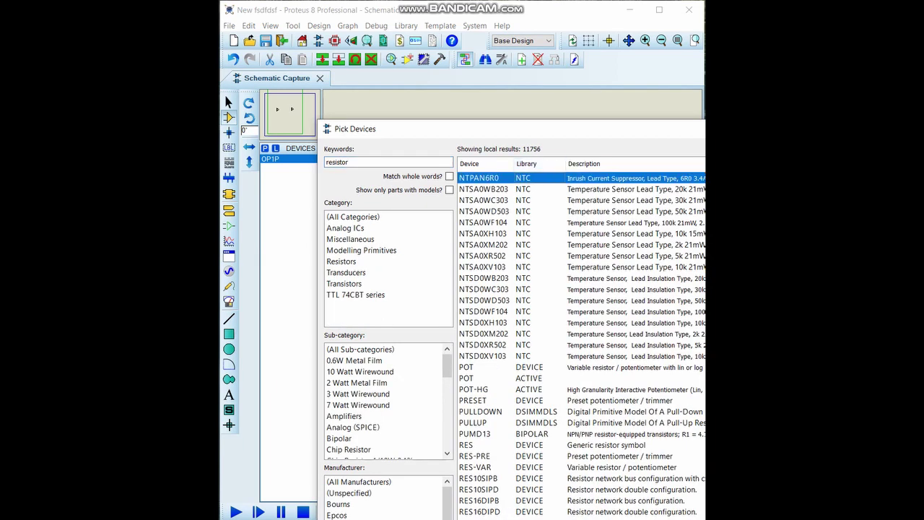
{"action": "left_click", "coordinate": [540, 199]}
{"action": "scroll", "coordinate": [540, 200], "scroll_direction": "down", "scroll_amount": 2}
{"action": "scroll", "coordinate": [581, 339], "scroll_direction": "up", "scroll_amount": 16}
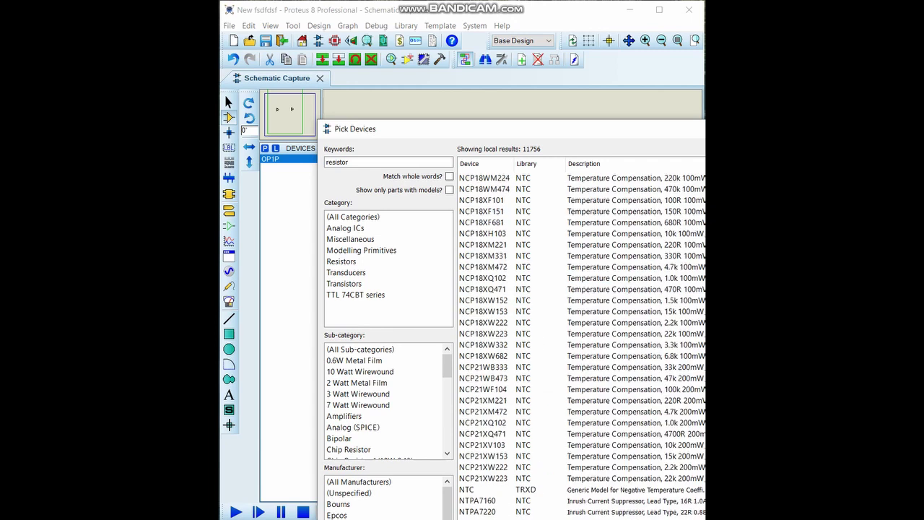
{"action": "key", "text": "Return"}
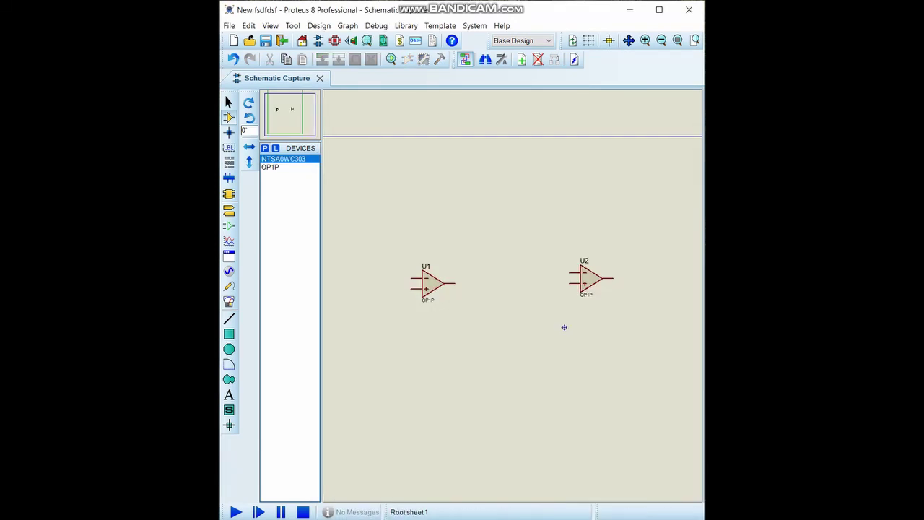
Add the C3225X5R0J226M capacitor from a "capacitor" search to the device list and place two of them above the op-amps
{"action": "key", "text": "p"}
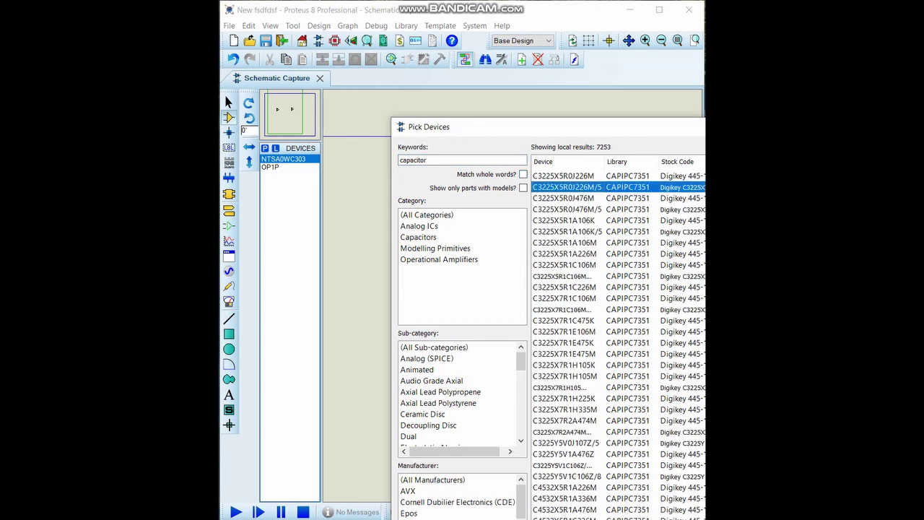
{"action": "double_click", "coordinate": [564, 176]}
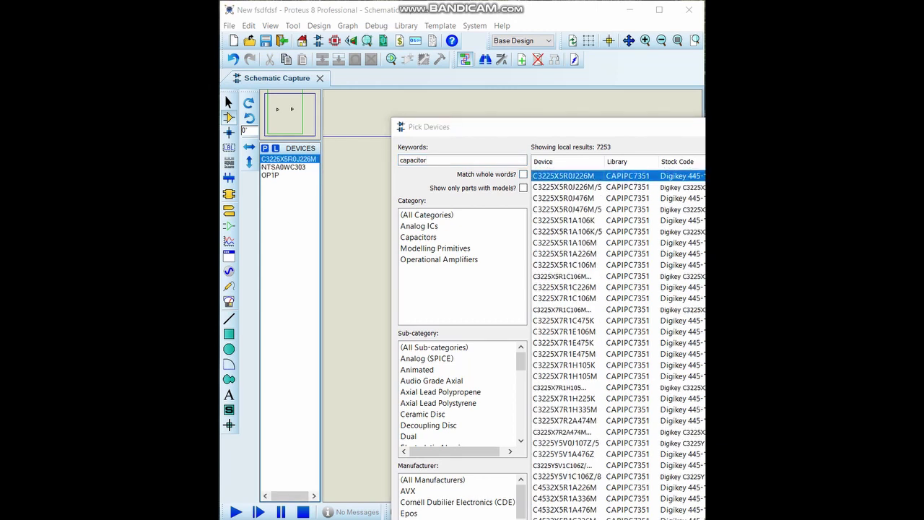
{"action": "left_click_drag", "start_coordinate": [563, 126], "coordinate": [291, 208]}
{"action": "left_click_drag", "start_coordinate": [161, 207], "coordinate": [458, 234]}
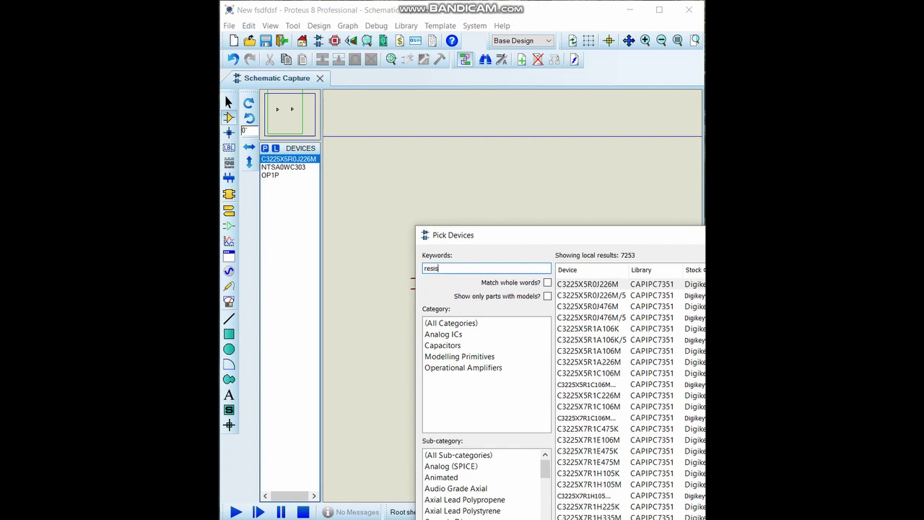
{"action": "key", "text": "Return"}
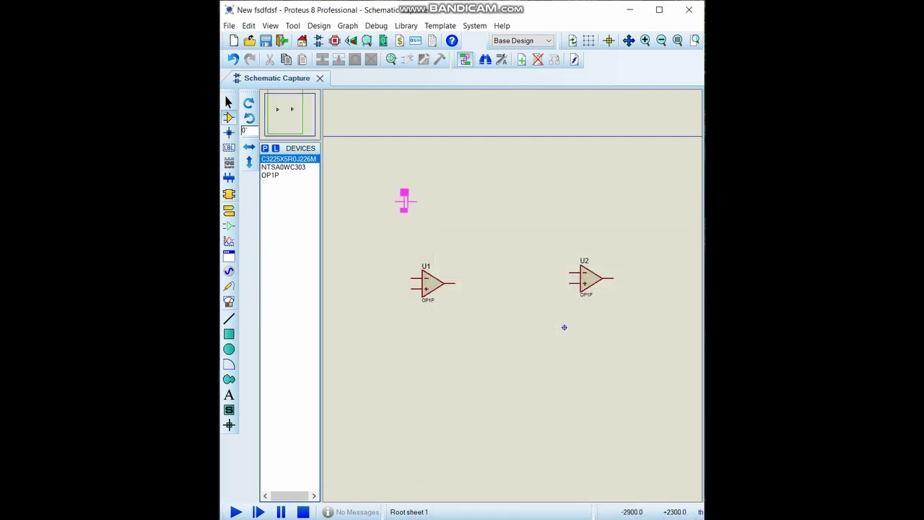
{"action": "left_click", "coordinate": [443, 213]}
{"action": "left_click", "coordinate": [525, 228]}
Pick the 10WATT0R22 resistor from the library's "resistor" search and add it to the device list
{"action": "left_click", "coordinate": [283, 166]}
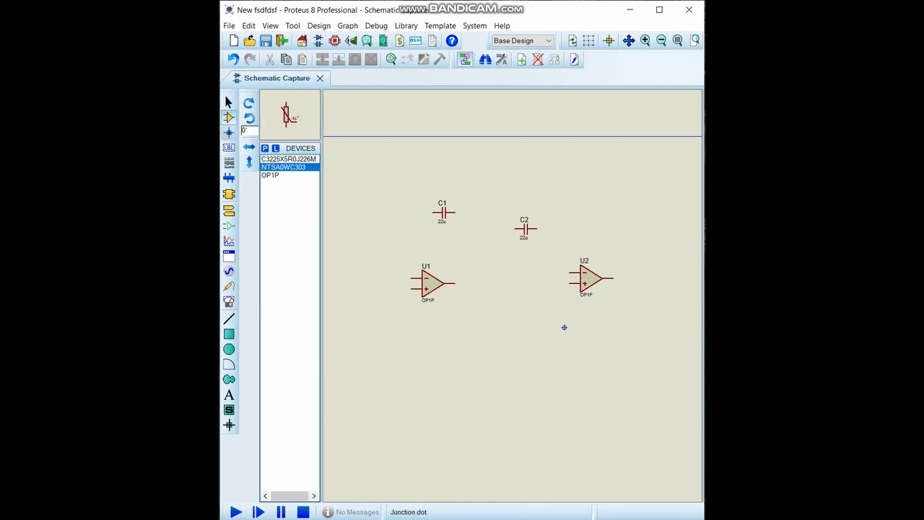
{"action": "left_click", "coordinate": [265, 148]}
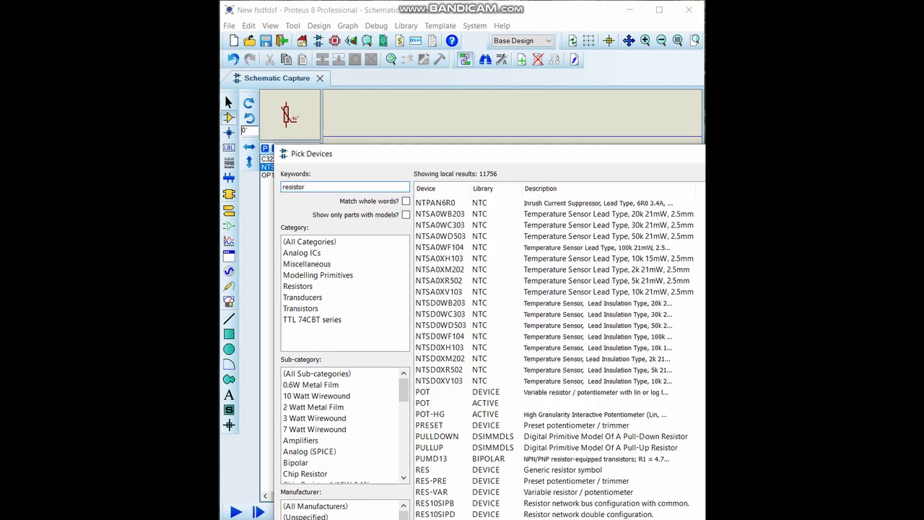
{"action": "left_click_drag", "start_coordinate": [520, 154], "coordinate": [436, 138]}
{"action": "scroll", "coordinate": [518, 339], "scroll_direction": "up", "scroll_amount": 18}
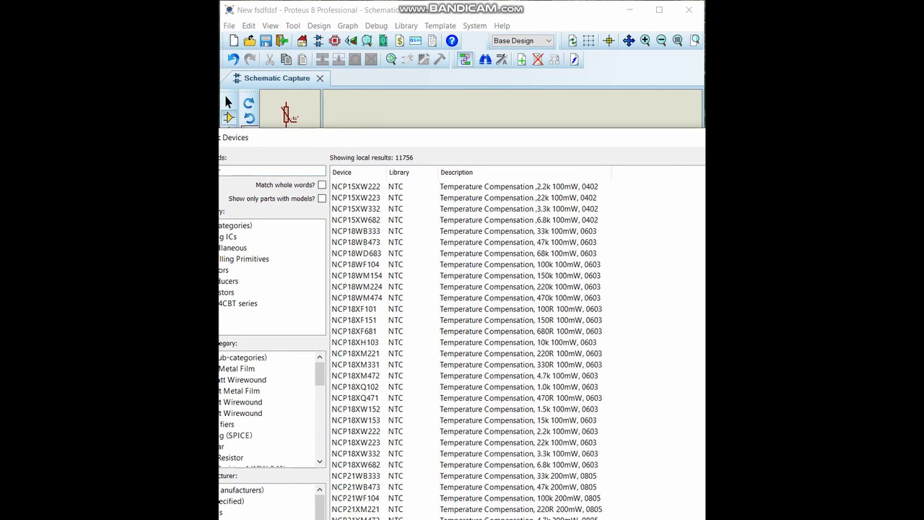
{"action": "left_click_drag", "start_coordinate": [520, 137], "coordinate": [393, 137]}
{"action": "left_click_drag", "start_coordinate": [520, 137], "coordinate": [287, 119]}
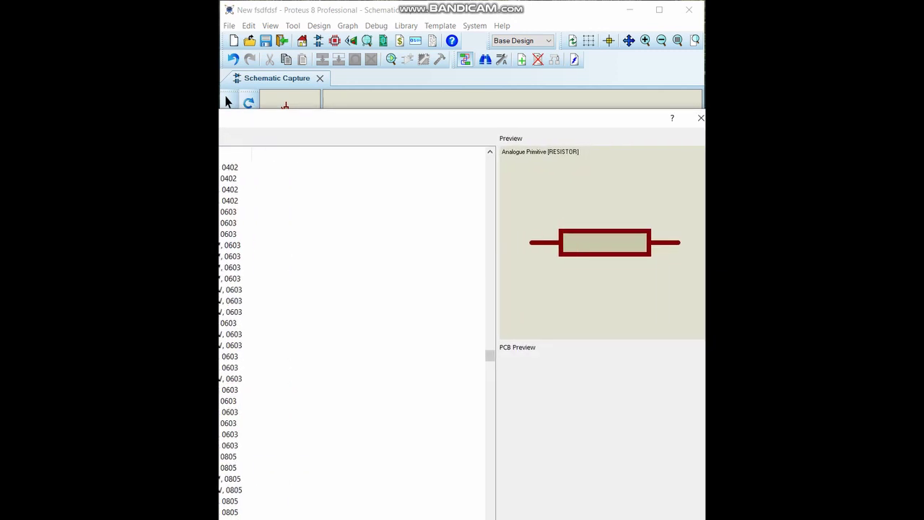
{"action": "left_click_drag", "start_coordinate": [491, 355], "coordinate": [491, 162]}
{"action": "left_click", "coordinate": [235, 211]}
{"action": "left_click", "coordinate": [234, 178]}
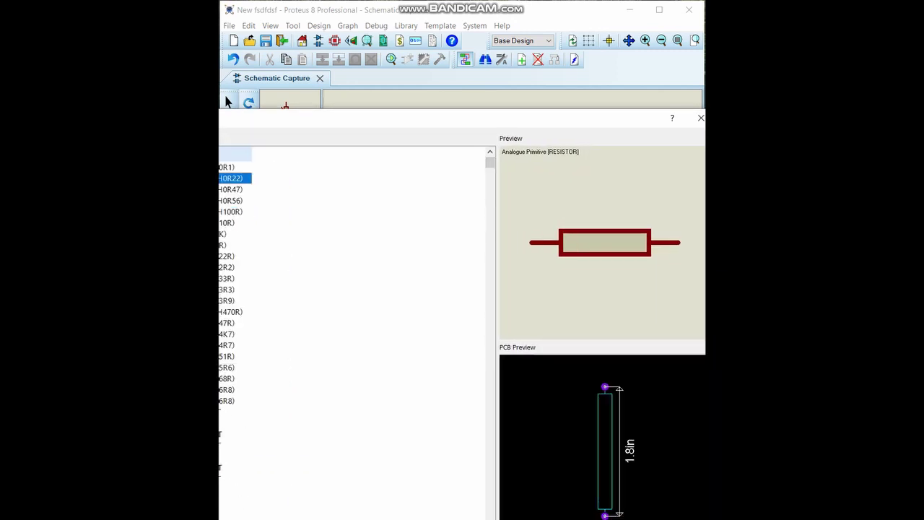
{"action": "left_click_drag", "start_coordinate": [304, 118], "coordinate": [560, 222]}
{"action": "double_click", "coordinate": [303, 282]}
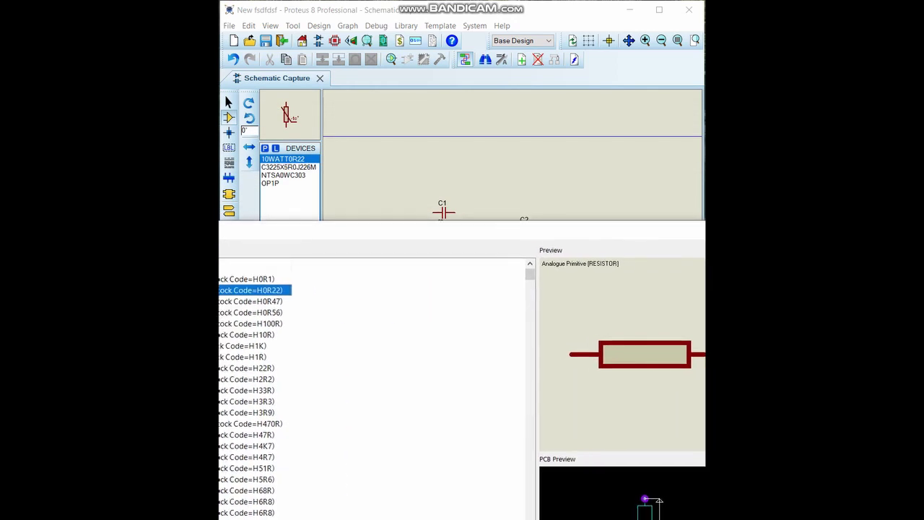
{"action": "left_click", "coordinate": [578, 231]}
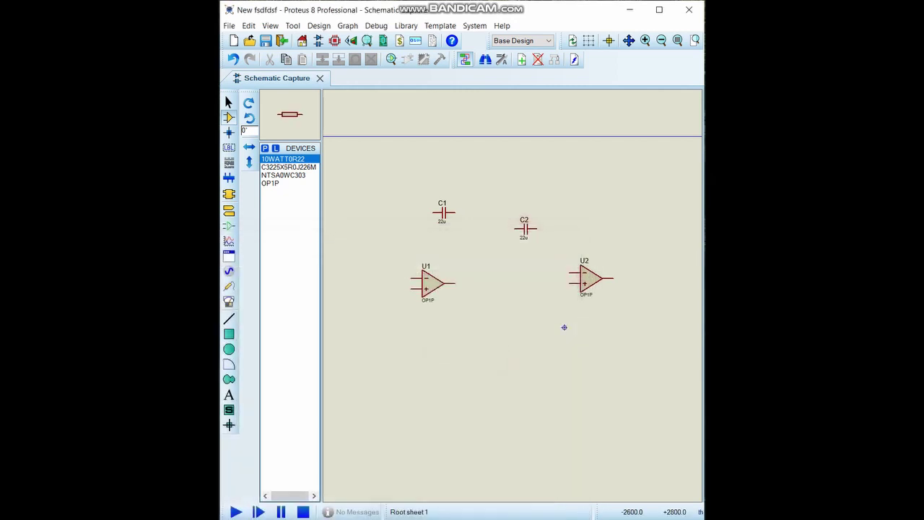
Place six 10WATT0R22 resistors in the area above the op-amps, around capacitors C1 and C2
{"action": "left_click", "coordinate": [435, 169]}
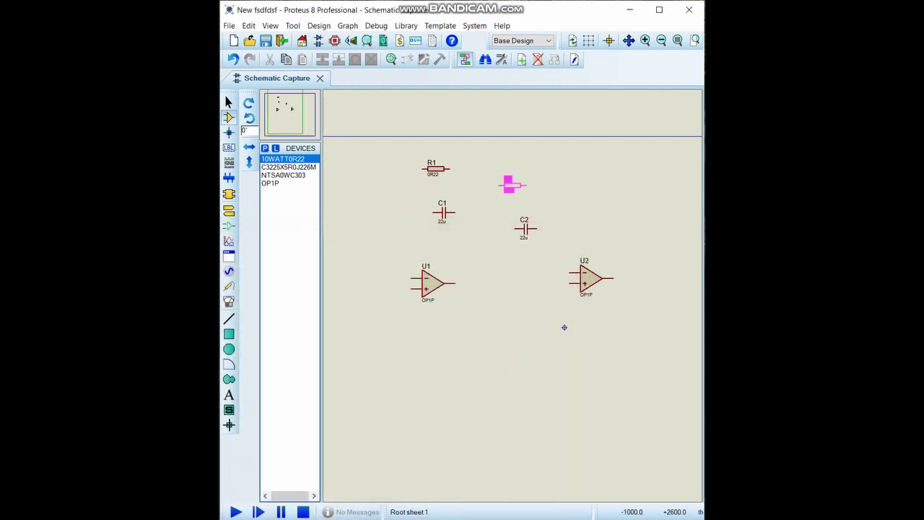
{"action": "left_click", "coordinate": [518, 196]}
{"action": "left_click", "coordinate": [582, 207]}
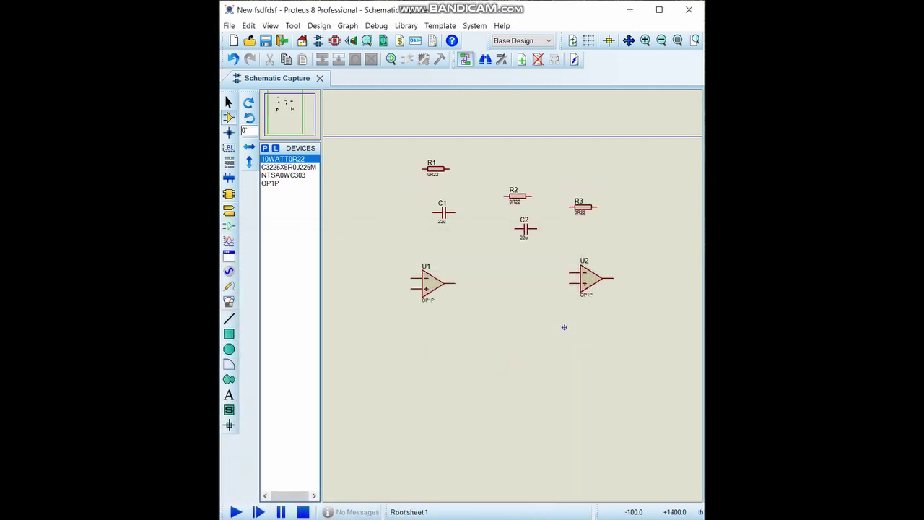
{"action": "left_click", "coordinate": [387, 240]}
{"action": "left_click", "coordinate": [397, 207]}
{"action": "left_click", "coordinate": [391, 180]}
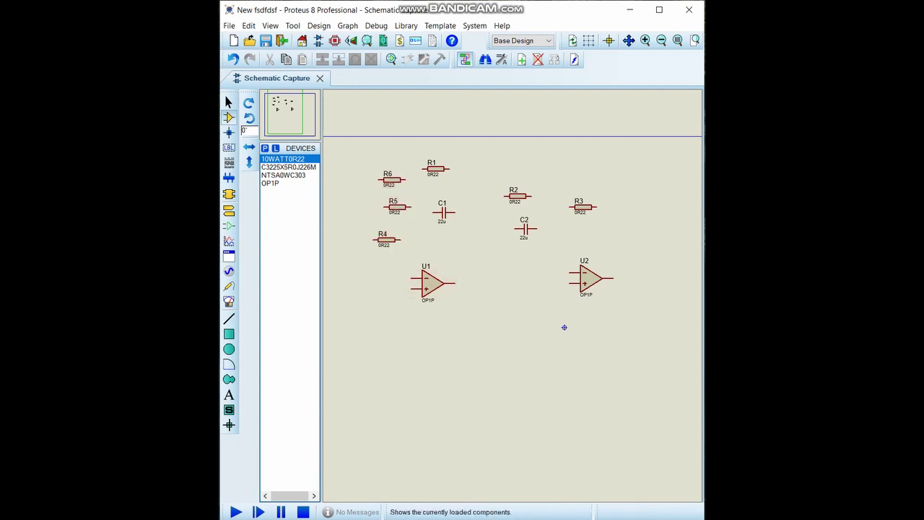
Place ground terminals above and below U1, beside U2's inputs and below U2
{"action": "left_click", "coordinate": [229, 209]}
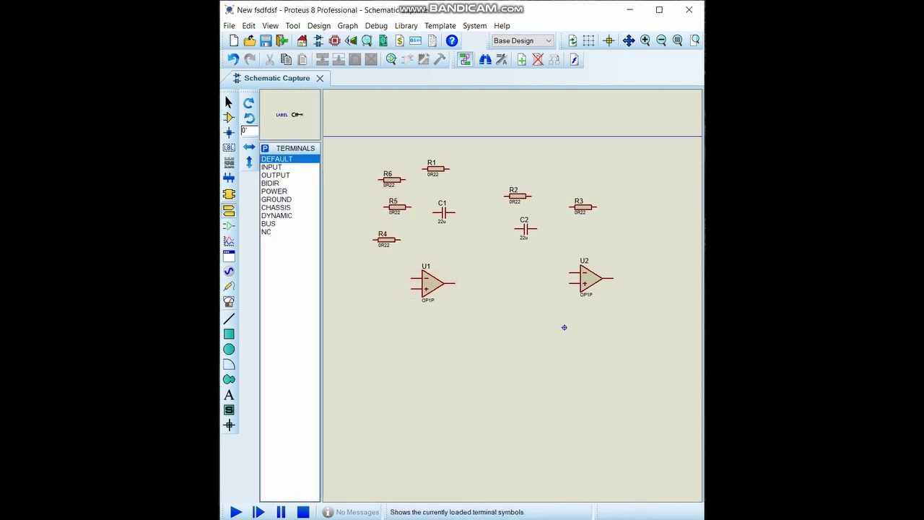
{"action": "left_click", "coordinate": [276, 199]}
{"action": "left_click", "coordinate": [427, 338]}
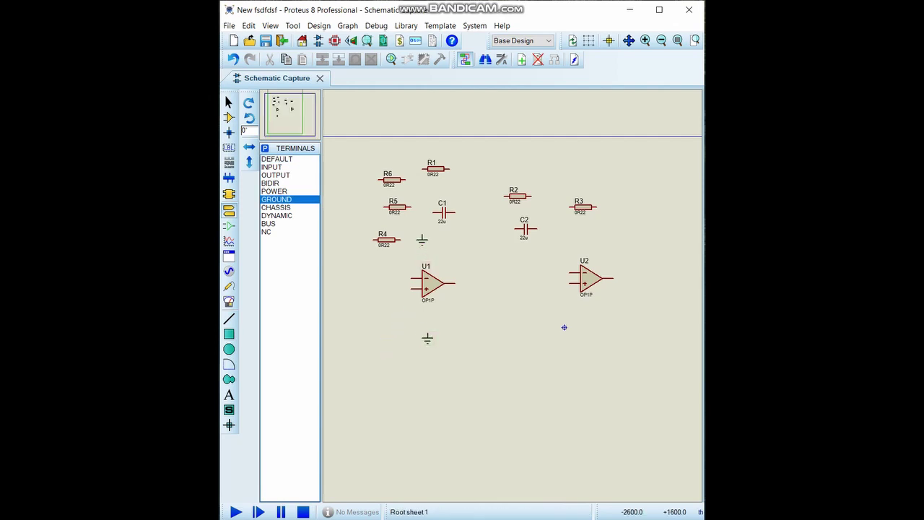
{"action": "left_click", "coordinate": [422, 240]}
{"action": "left_click", "coordinate": [531, 273]}
Place a sine generator to the left of U1 and a voltage probe to the right of U2's output
{"action": "left_click", "coordinate": [229, 225]}
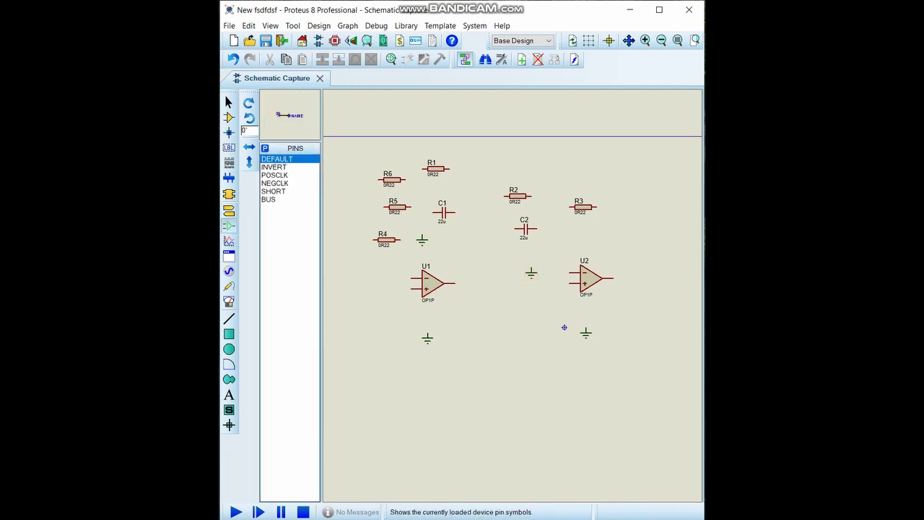
{"action": "left_click", "coordinate": [228, 210]}
{"action": "left_click", "coordinate": [229, 270]}
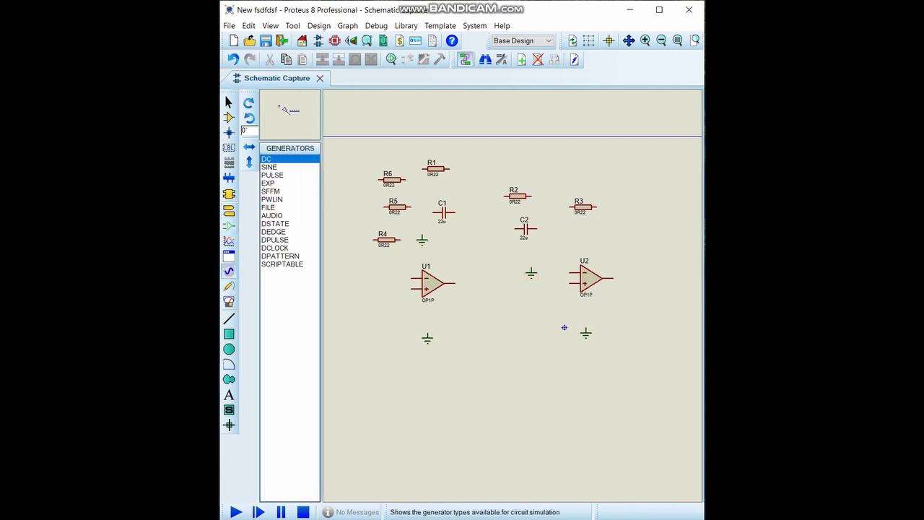
{"action": "left_click", "coordinate": [270, 166]}
{"action": "double_click", "coordinate": [362, 278]}
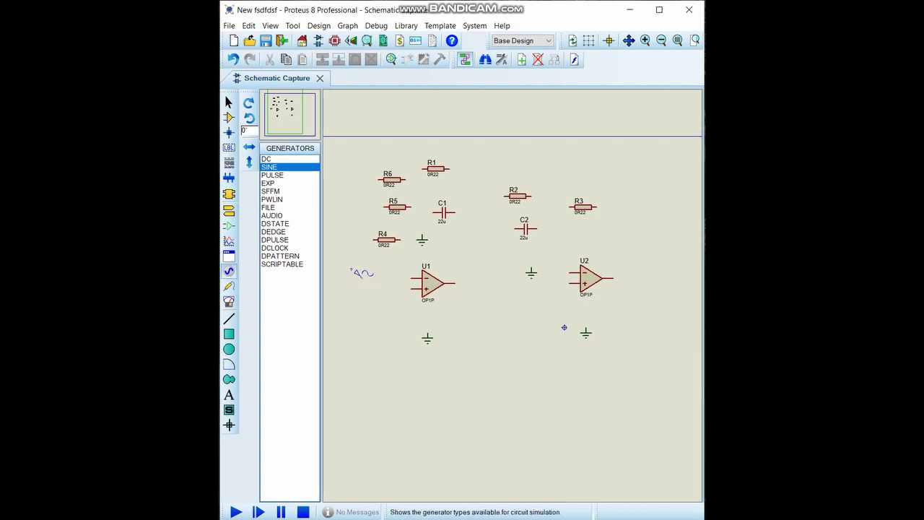
{"action": "left_click", "coordinate": [229, 286]}
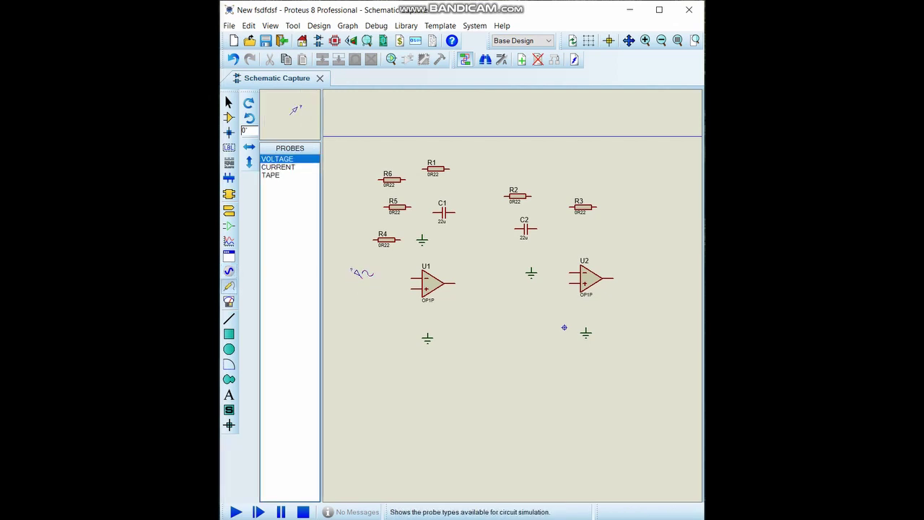
{"action": "left_click", "coordinate": [653, 272]}
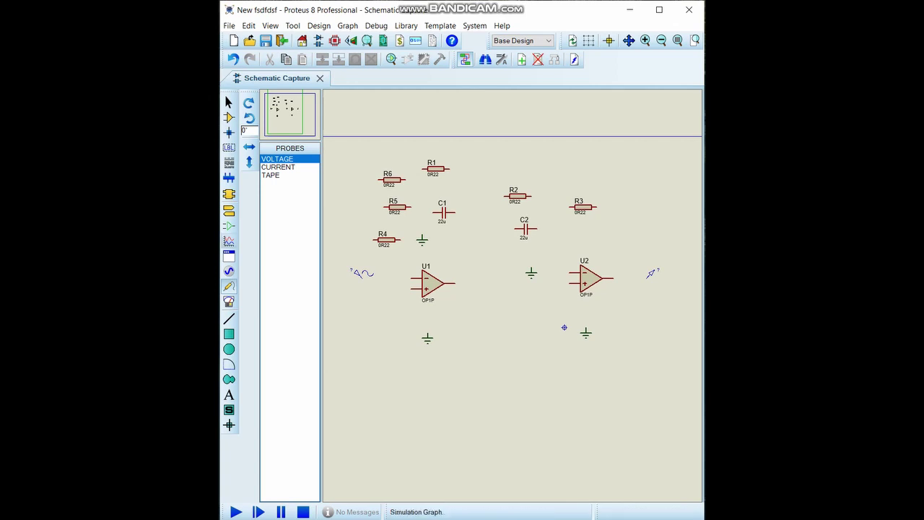
Draw a frequency graph above R3 and enlarge it upwards and to the right
{"action": "left_click", "coordinate": [228, 240]}
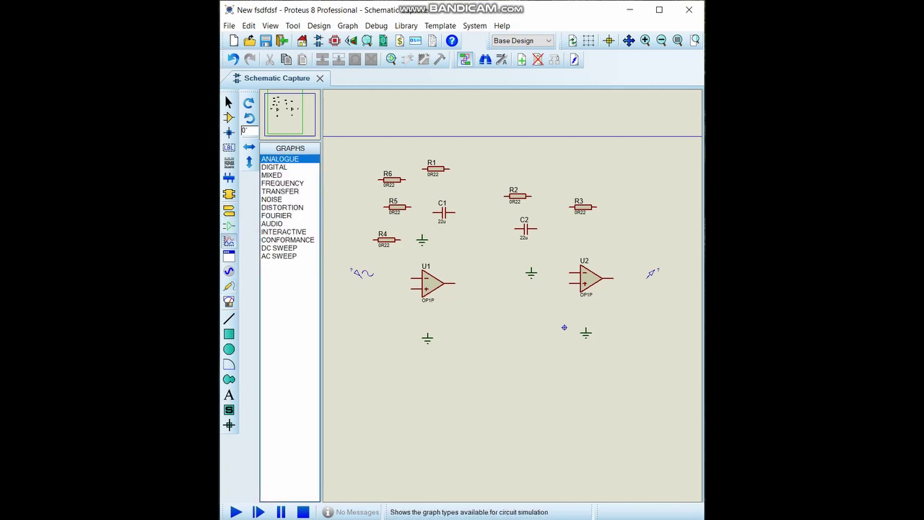
{"action": "left_click", "coordinate": [283, 183]}
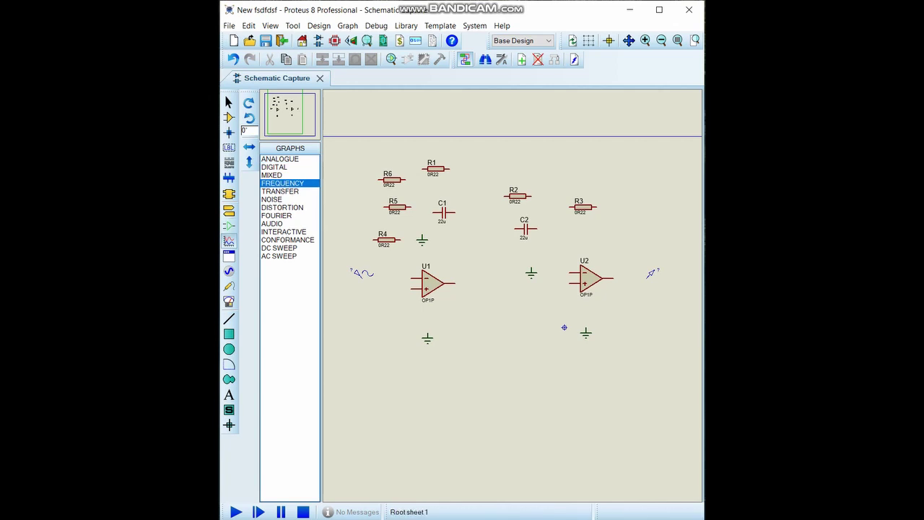
{"action": "left_click_drag", "start_coordinate": [553, 159], "coordinate": [619, 192]}
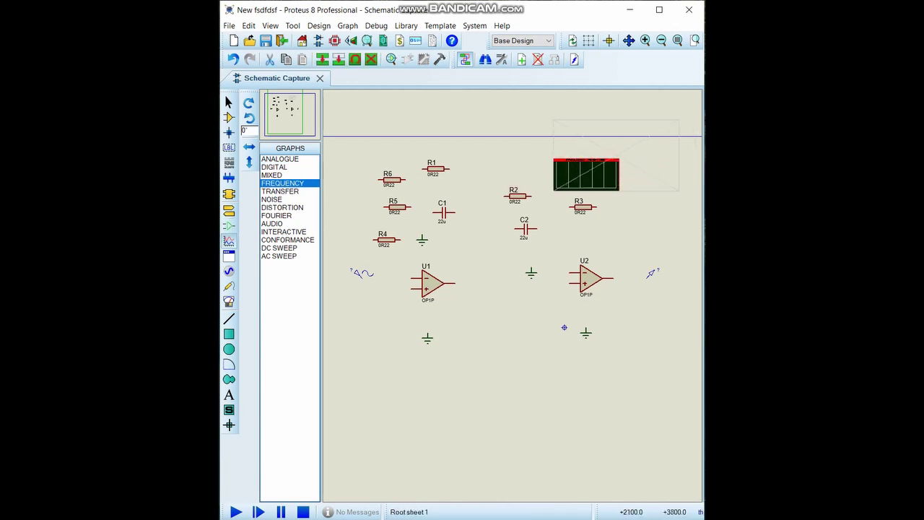
{"action": "left_click_drag", "start_coordinate": [679, 120], "coordinate": [679, 120]}
{"action": "left_click", "coordinate": [527, 327]}
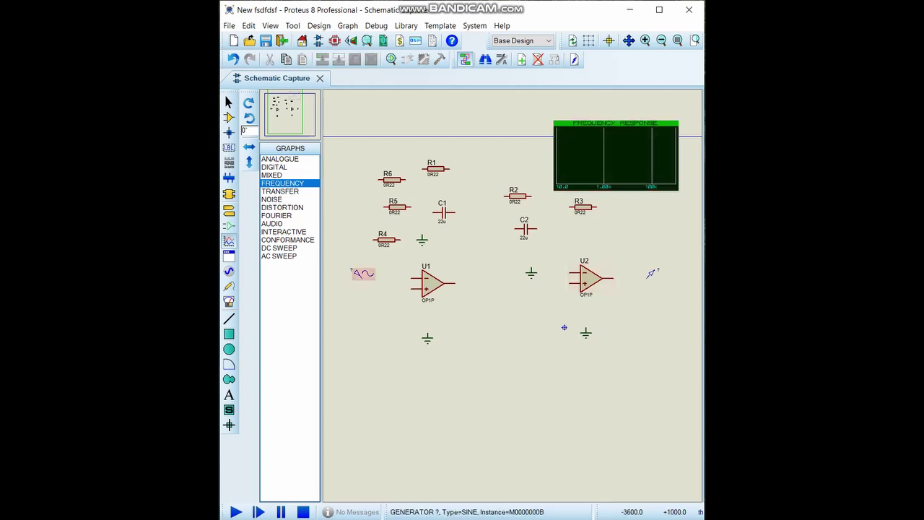
Move op-amp U1 to the right, closer to U2
{"action": "middle_click", "coordinate": [500, 317]}
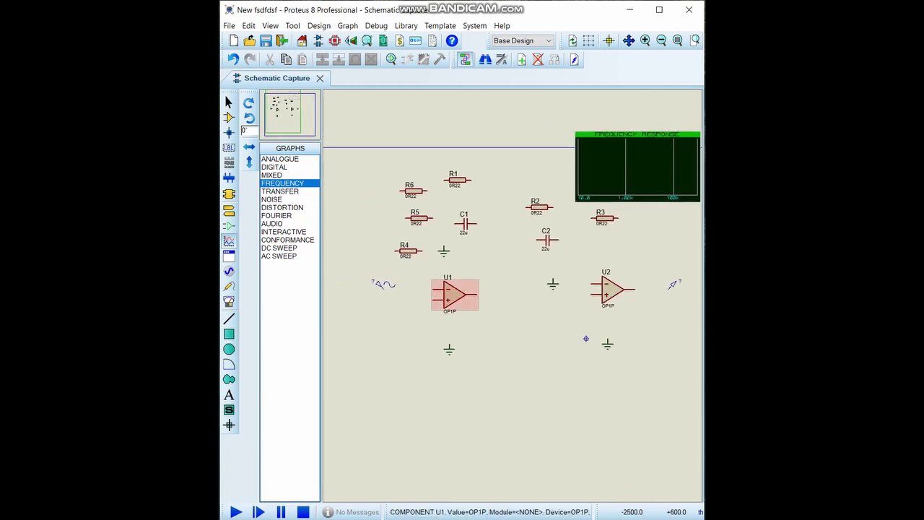
{"action": "left_click_drag", "start_coordinate": [451, 292], "coordinate": [484, 292]}
Try moving capacitor C1 down beside U1's inputs and undo that move
{"action": "left_click", "coordinate": [464, 222]}
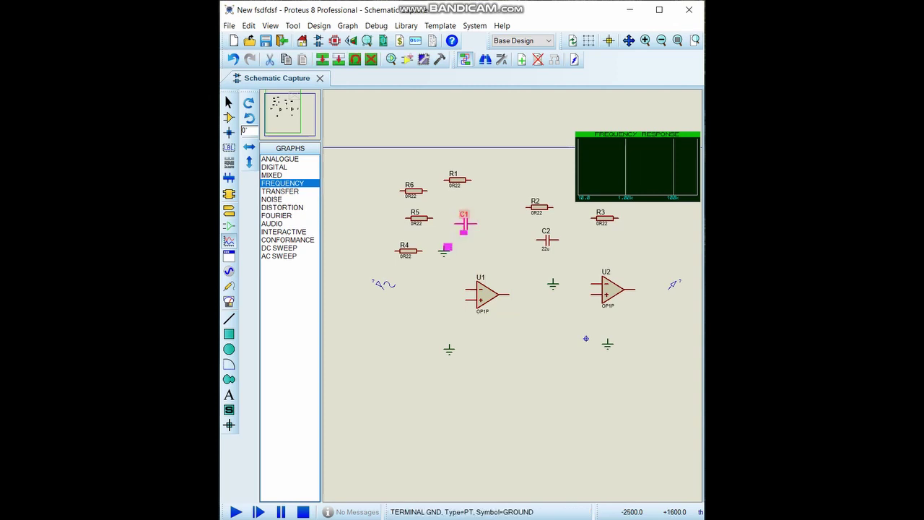
{"action": "left_click_drag", "start_coordinate": [427, 303], "coordinate": [427, 303]}
{"action": "left_click", "coordinate": [466, 331]}
{"action": "key", "text": "ctrl+z"}
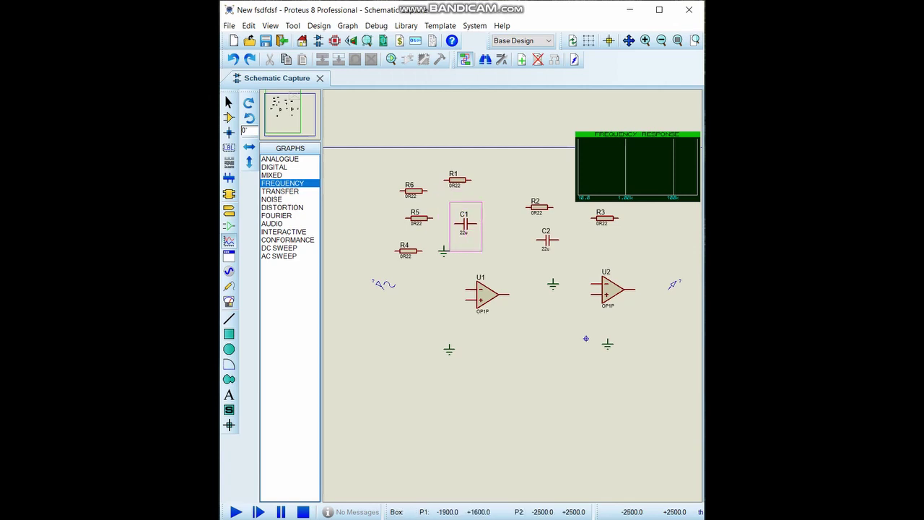
Place capacitor C1 level with U1's non-inverting input and raise the ground terminal below U1 slightly
{"action": "left_click", "coordinate": [465, 222]}
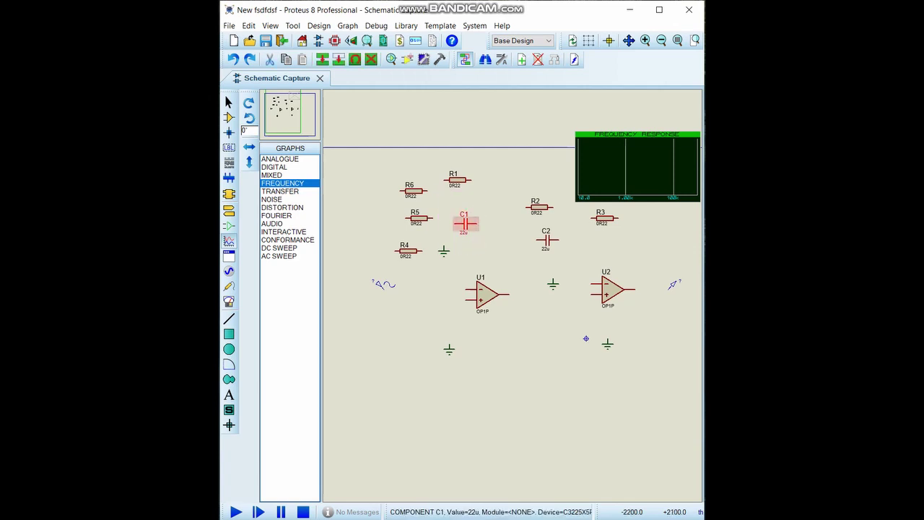
{"action": "left_click_drag", "start_coordinate": [464, 222], "coordinate": [431, 298]}
{"action": "left_click", "coordinate": [475, 329]}
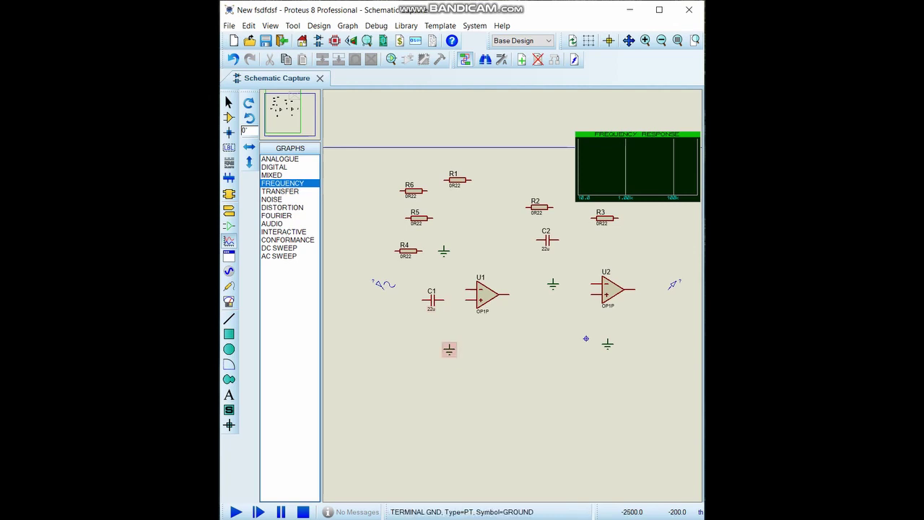
{"action": "left_click", "coordinate": [449, 349]}
{"action": "mouse_move", "coordinate": [449, 349]}
{"action": "left_mouse_down"}
{"action": "mouse_move", "coordinate": [438, 349]}
{"action": "mouse_move", "coordinate": [449, 338]}
{"action": "left_mouse_up"}
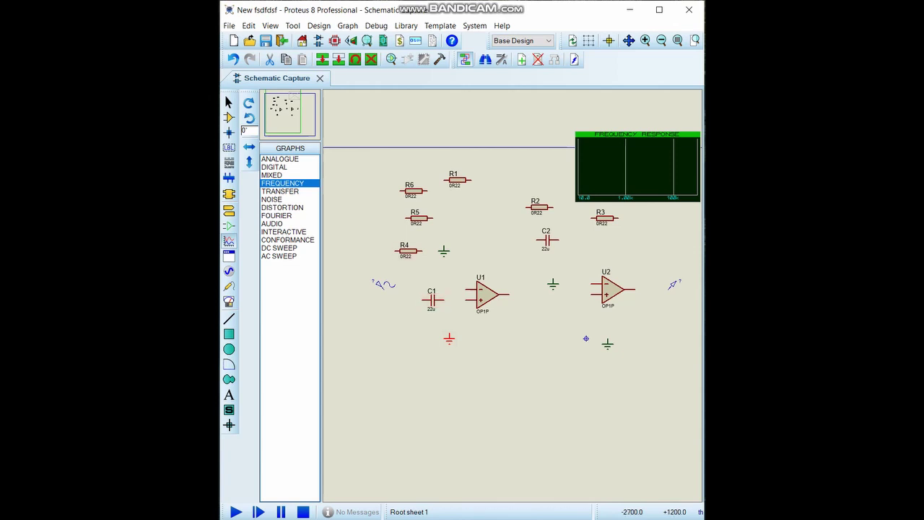
Wire C1's right pin to U1's non-inverting input and shift C1 closer to the op-amp
{"action": "left_click", "coordinate": [443, 300]}
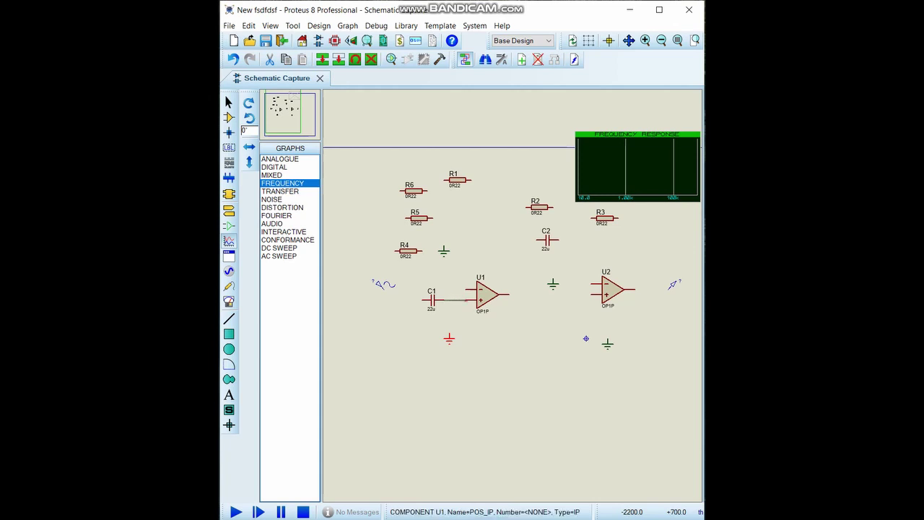
{"action": "left_click", "coordinate": [467, 299]}
{"action": "left_click_drag", "start_coordinate": [431, 299], "coordinate": [448, 299]}
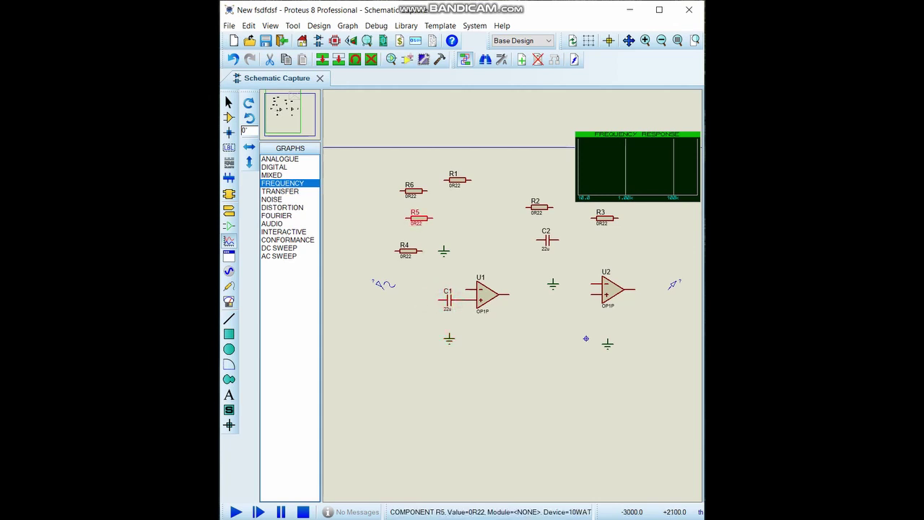
Move resistor R5 to the left of C1 and rotate it anti-clockwise to stand vertically
{"action": "left_click", "coordinate": [417, 217]}
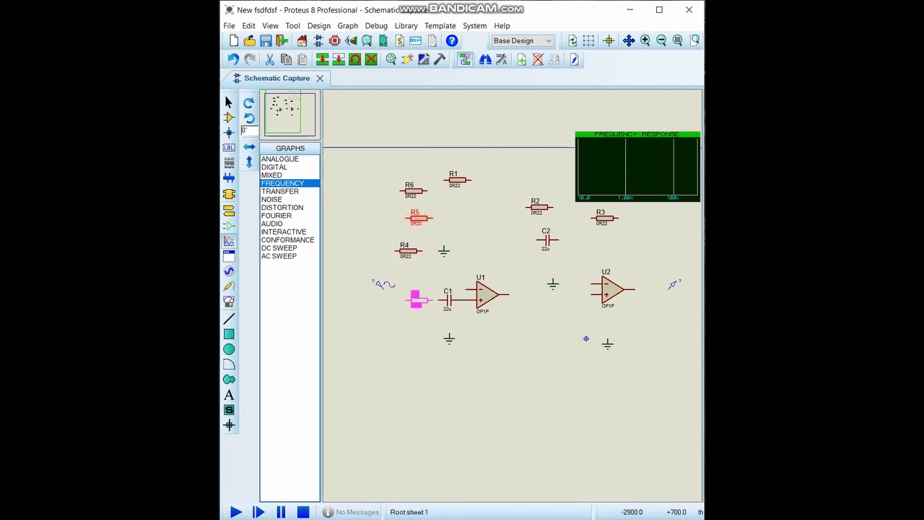
{"action": "left_click_drag", "start_coordinate": [428, 300], "coordinate": [428, 300]}
{"action": "right_click", "coordinate": [429, 300]}
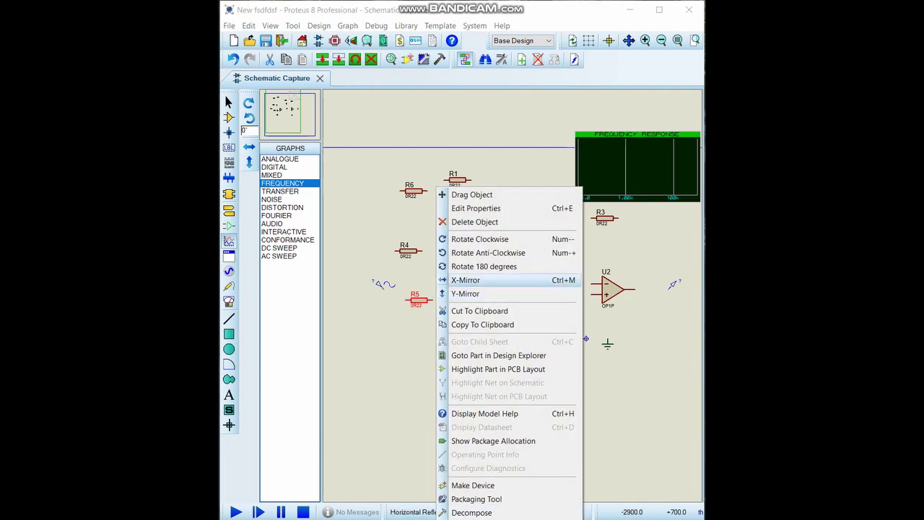
{"action": "left_click", "coordinate": [488, 253]}
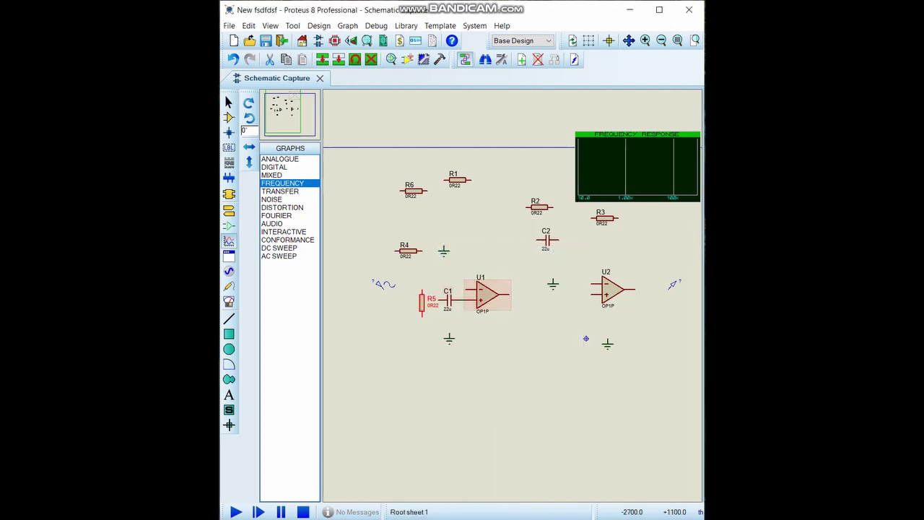
{"action": "double_click", "coordinate": [448, 290]}
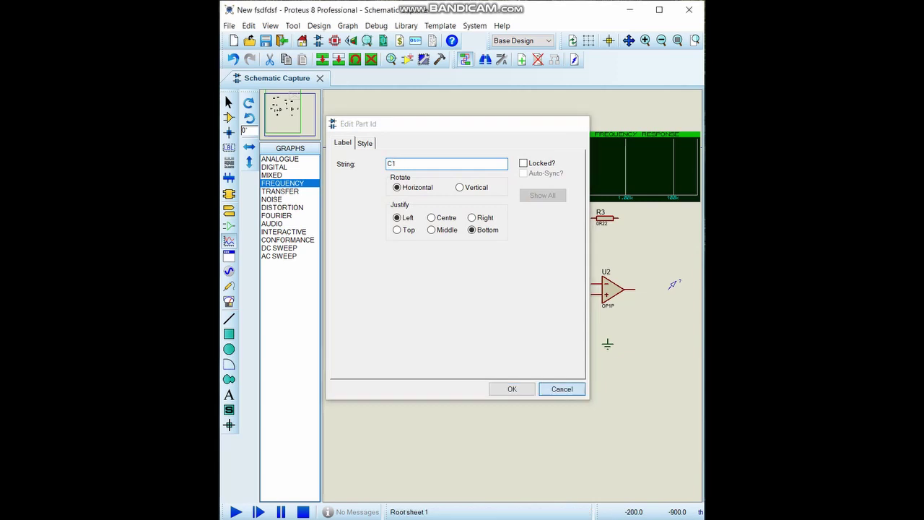
{"action": "left_click", "coordinate": [557, 387]}
{"action": "double_click", "coordinate": [447, 297]}
{"action": "right_click", "coordinate": [451, 301]}
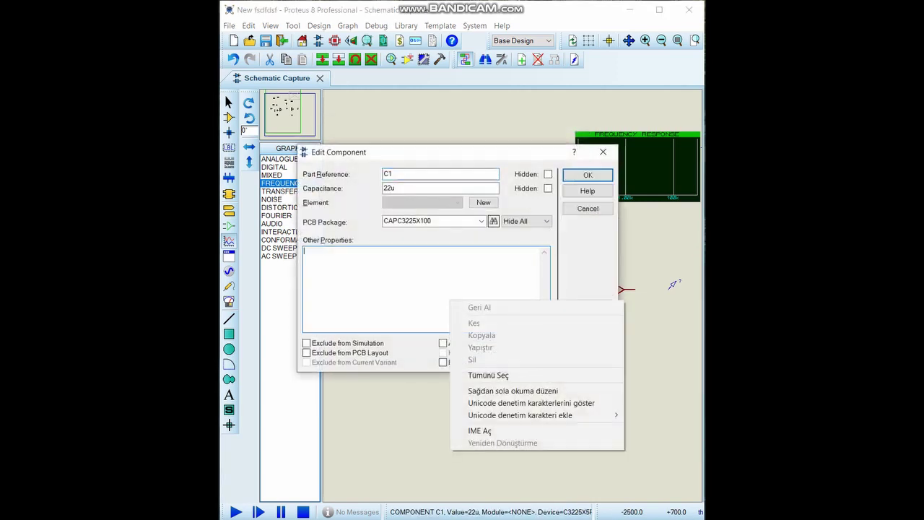
{"action": "key", "text": "Escape"}
{"action": "key", "text": "Escape"}
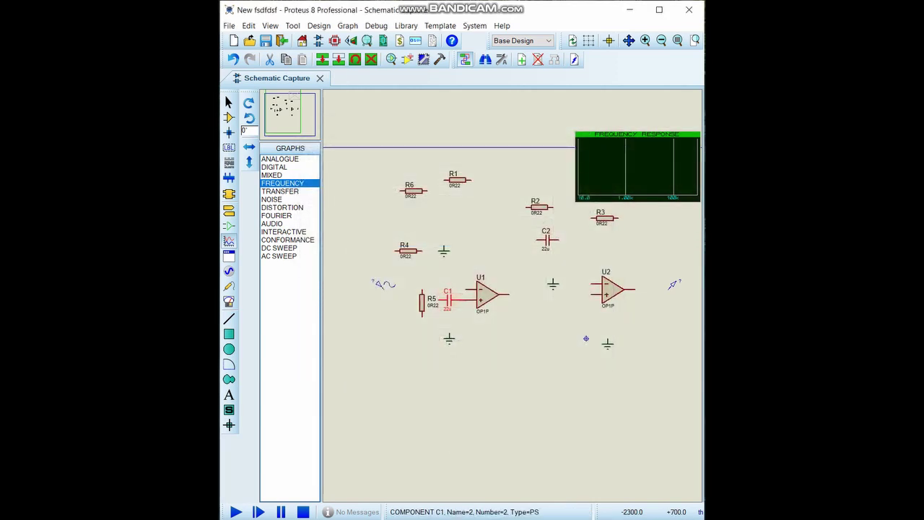
Delete the wire between capacitor C1 and U1's non-inverting input
{"action": "key", "text": "Escape"}
{"action": "right_click", "coordinate": [478, 294]}
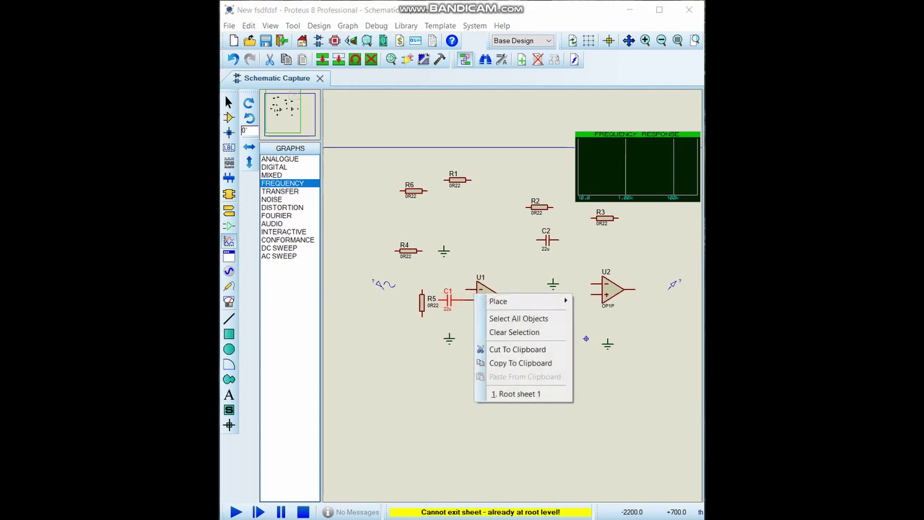
{"action": "key", "text": "Escape"}
{"action": "right_click", "coordinate": [469, 296]}
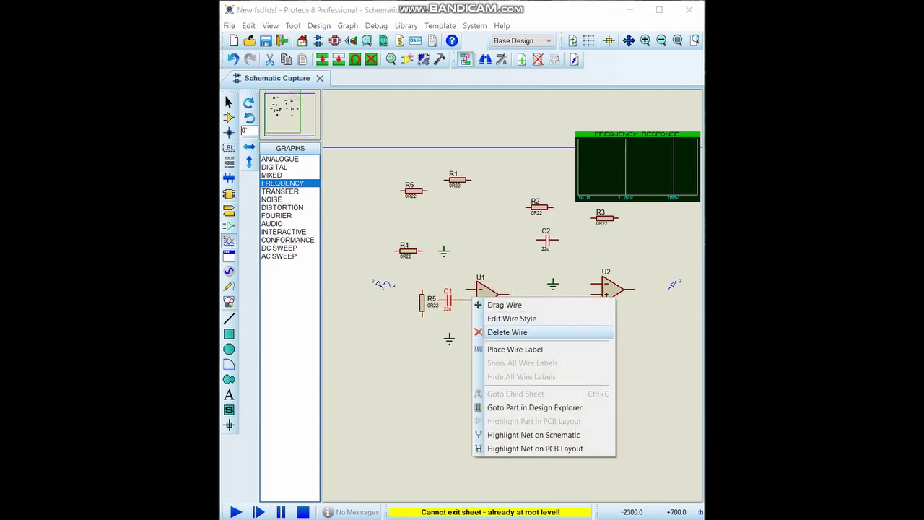
{"action": "left_click", "coordinate": [506, 333]}
Shift C1 away from U1 and place R5 above the ground terminal below U1, wired to it
{"action": "mouse_move", "coordinate": [448, 298]}
{"action": "left_mouse_down"}
{"action": "mouse_move", "coordinate": [398, 298]}
{"action": "mouse_move", "coordinate": [462, 306]}
{"action": "mouse_move", "coordinate": [449, 308]}
{"action": "left_mouse_up"}
{"action": "left_click", "coordinate": [449, 332]}
{"action": "left_click", "coordinate": [449, 321]}
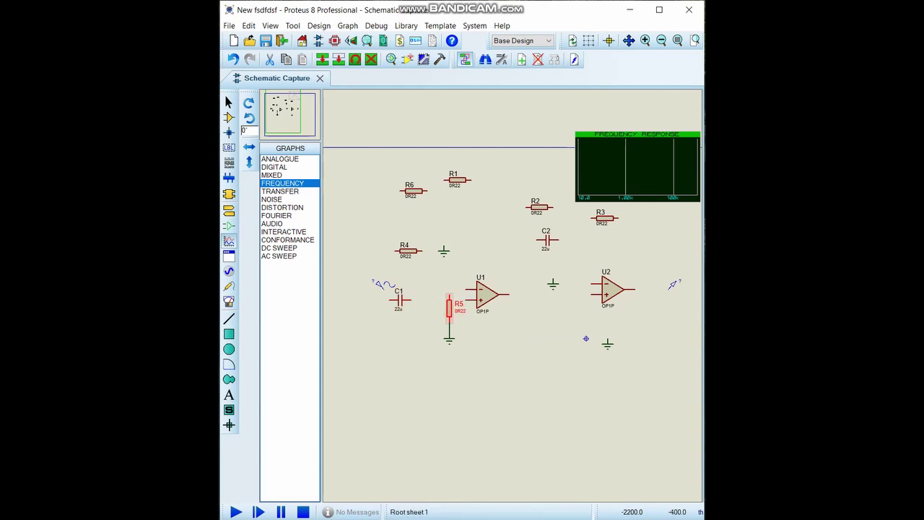
Move R5 and its ground terminal lower so R5 sits below the level of U1's inputs
{"action": "mouse_move", "coordinate": [444, 360]}
{"action": "left_mouse_down"}
{"action": "mouse_move", "coordinate": [454, 301]}
{"action": "mouse_move", "coordinate": [455, 361]}
{"action": "left_mouse_up"}
{"action": "key", "text": "ctrl+z"}
{"action": "left_click", "coordinate": [449, 306]}
{"action": "left_click", "coordinate": [449, 339]}
{"action": "left_click", "coordinate": [416, 316]}
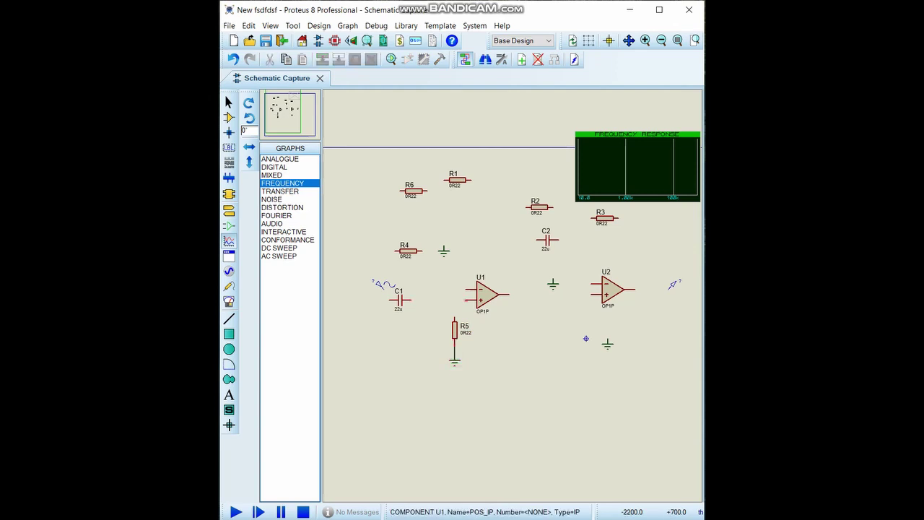
Wire R5's top pin and C1's right pin to U1's non-inverting input
{"action": "left_click", "coordinate": [455, 316]}
{"action": "left_click", "coordinate": [465, 300]}
{"action": "left_click", "coordinate": [410, 300]}
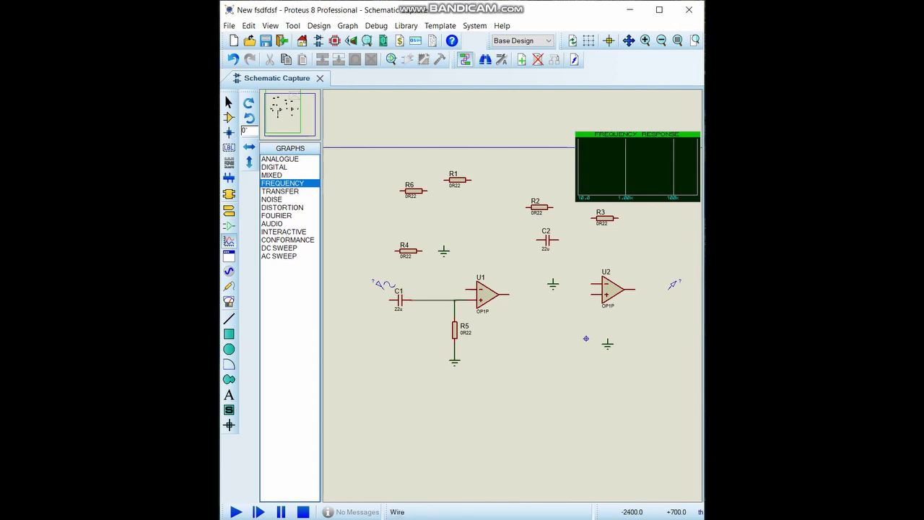
{"action": "left_click", "coordinate": [455, 299]}
Move C1 closer to the R5 junction and attach the sine generator to a wire from C1's left pin
{"action": "left_click", "coordinate": [397, 293]}
{"action": "left_click_drag", "start_coordinate": [397, 299], "coordinate": [437, 300]}
{"action": "left_click", "coordinate": [380, 284]}
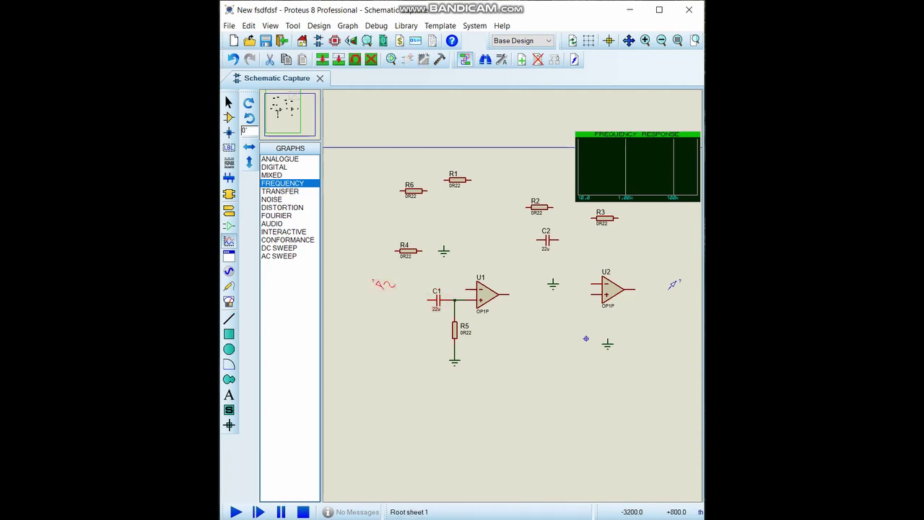
{"action": "left_click", "coordinate": [428, 300]}
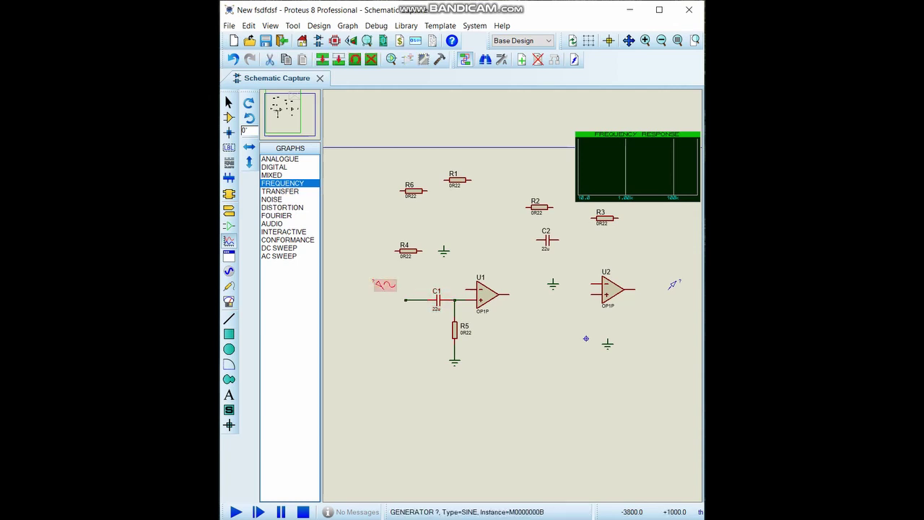
{"action": "left_click", "coordinate": [401, 293]}
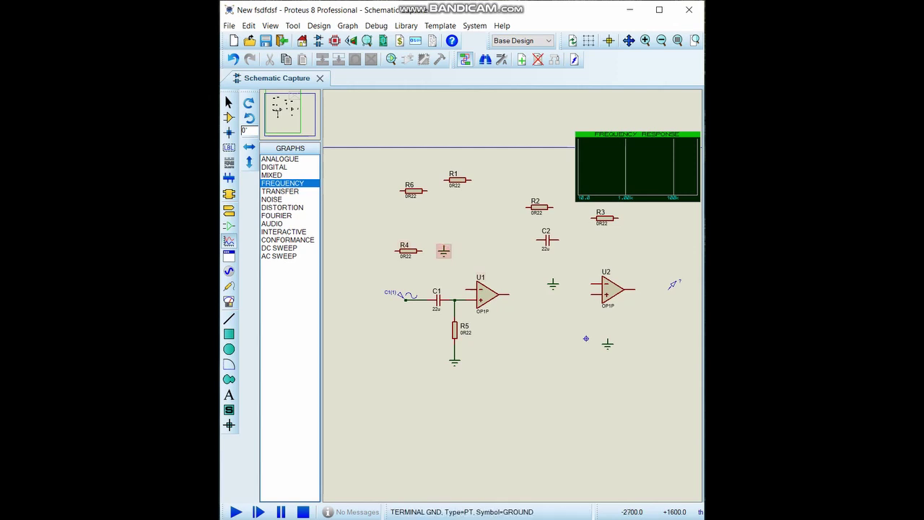
Move resistor R1 above U1 and the nearby ground terminal just above C1
{"action": "mouse_move", "coordinate": [476, 203]}
{"action": "left_mouse_down"}
{"action": "mouse_move", "coordinate": [445, 186]}
{"action": "mouse_move", "coordinate": [471, 252]}
{"action": "left_mouse_up"}
{"action": "key", "text": "ctrl+z"}
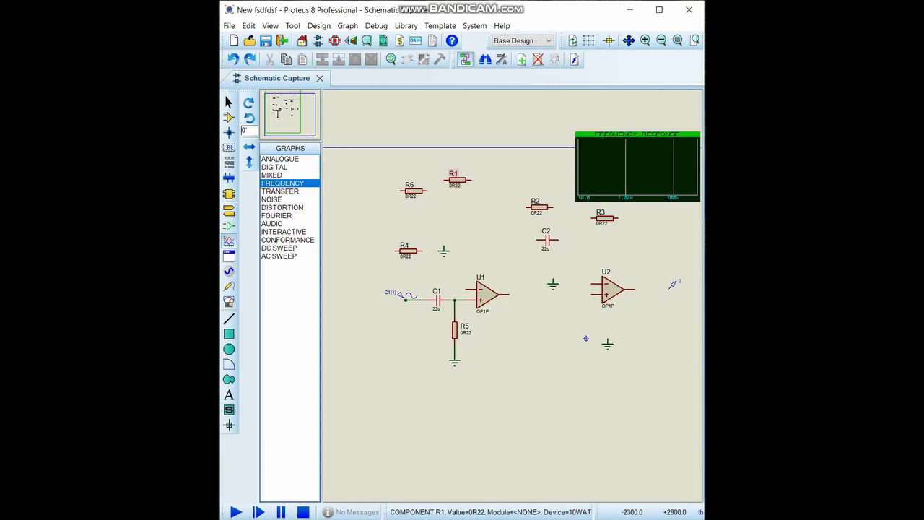
{"action": "left_click", "coordinate": [458, 179]}
{"action": "left_click_drag", "start_coordinate": [457, 179], "coordinate": [439, 275]}
Wire R1 as feedback between U1's inverting input and its output
{"action": "left_click", "coordinate": [465, 289]}
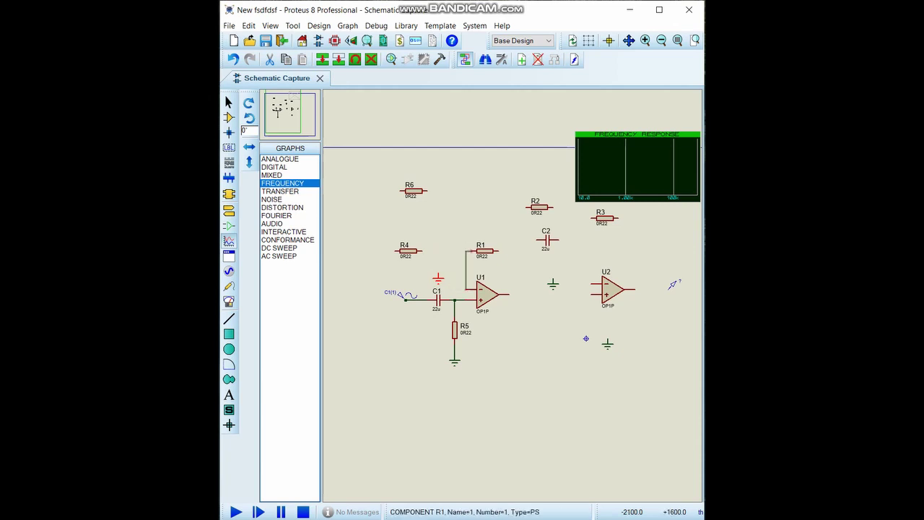
{"action": "left_click", "coordinate": [472, 251]}
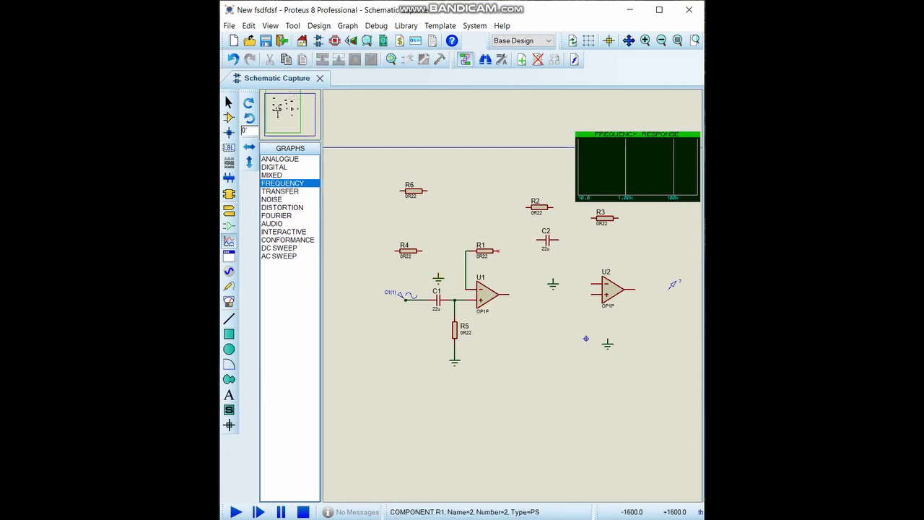
{"action": "left_click", "coordinate": [497, 251]}
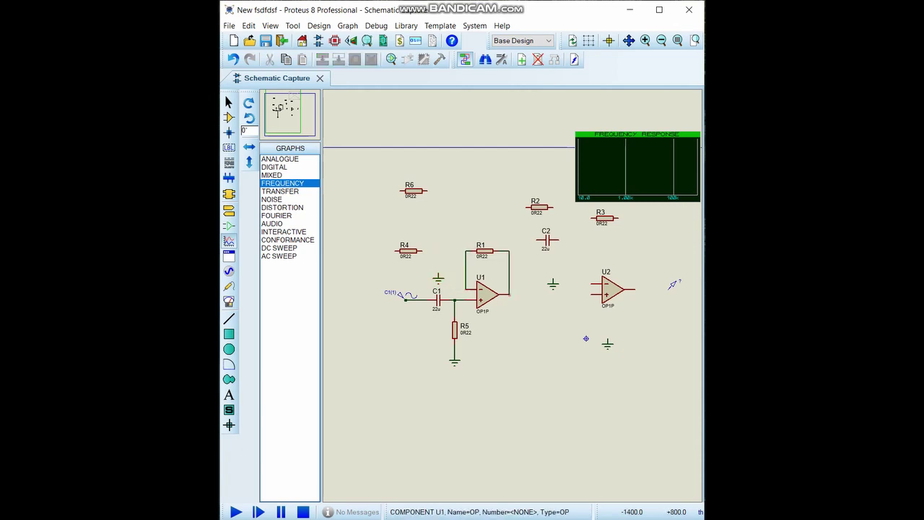
{"action": "left_click", "coordinate": [510, 293]}
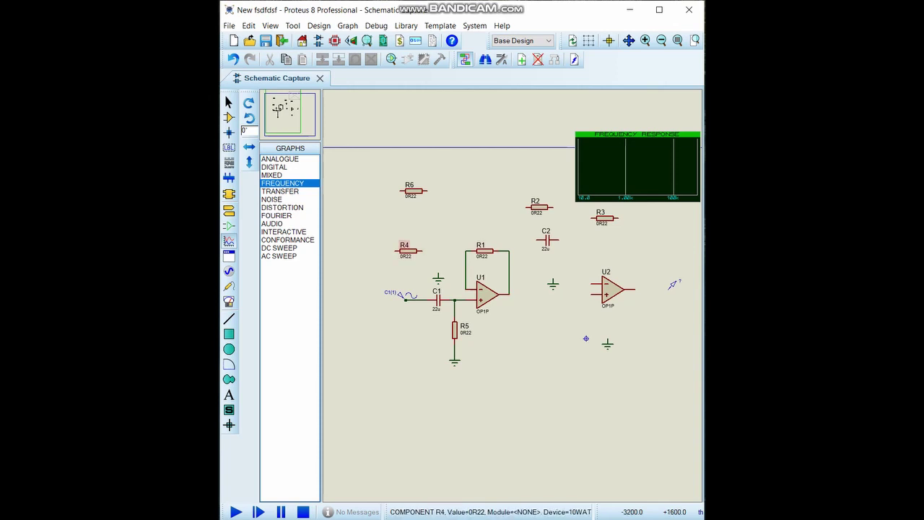
Move R4 beside R1 and wire its right pin to the R1 and inverting-input node
{"action": "left_click", "coordinate": [415, 250]}
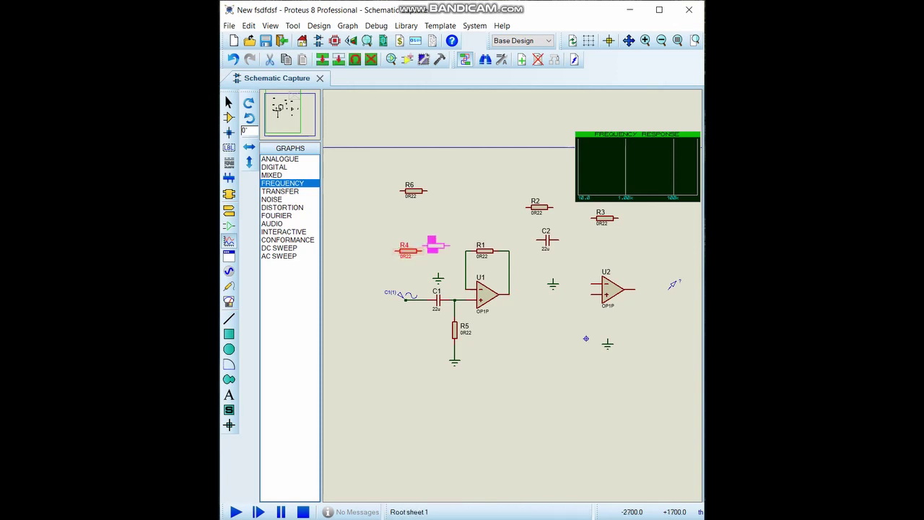
{"action": "left_click", "coordinate": [433, 249]}
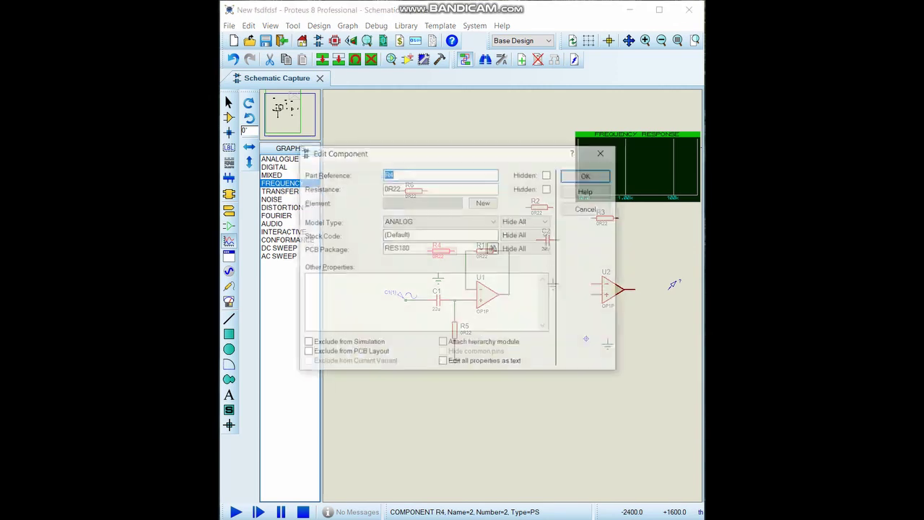
{"action": "left_click", "coordinate": [603, 152]}
{"action": "scroll", "coordinate": [492, 239], "scroll_direction": "up", "scroll_amount": 2}
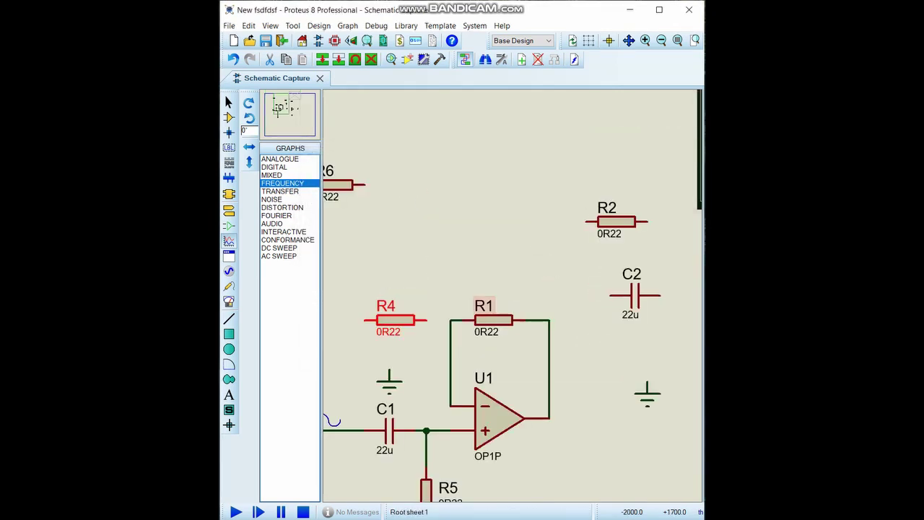
{"action": "left_click", "coordinate": [462, 310]}
{"action": "left_click", "coordinate": [450, 320]}
{"action": "left_click", "coordinate": [425, 319]}
Shift the ground terminal above C1 to the left and wire it to R4's left pin
{"action": "left_click", "coordinate": [389, 379]}
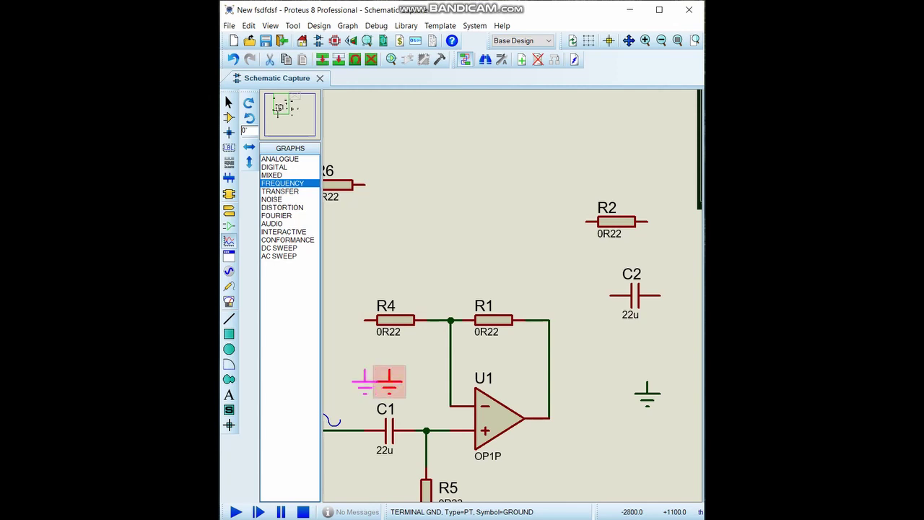
{"action": "left_click_drag", "start_coordinate": [363, 383], "coordinate": [365, 381]}
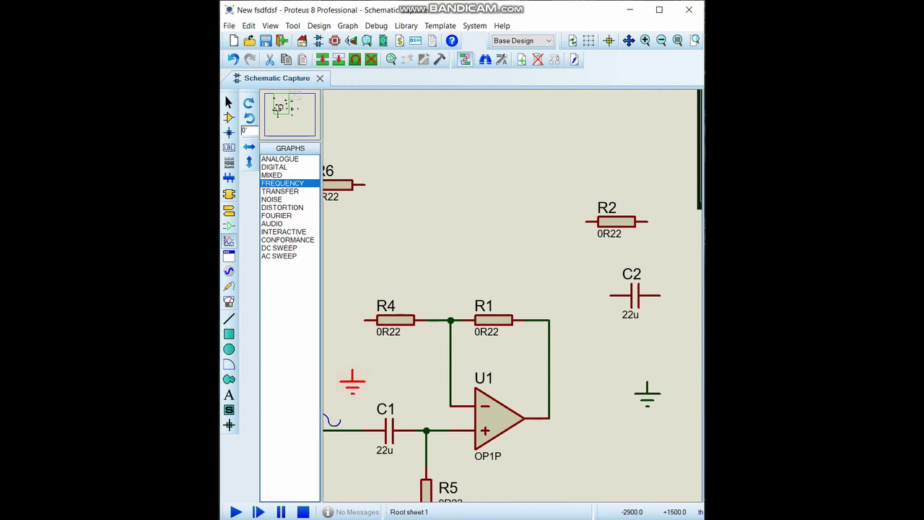
{"action": "left_click", "coordinate": [364, 320]}
{"action": "left_click", "coordinate": [352, 358]}
{"action": "left_click", "coordinate": [352, 370]}
Move the ground terminal between the two op-amps to the area above the voltage probe
{"action": "scroll", "coordinate": [442, 266], "scroll_direction": "down", "scroll_amount": 1}
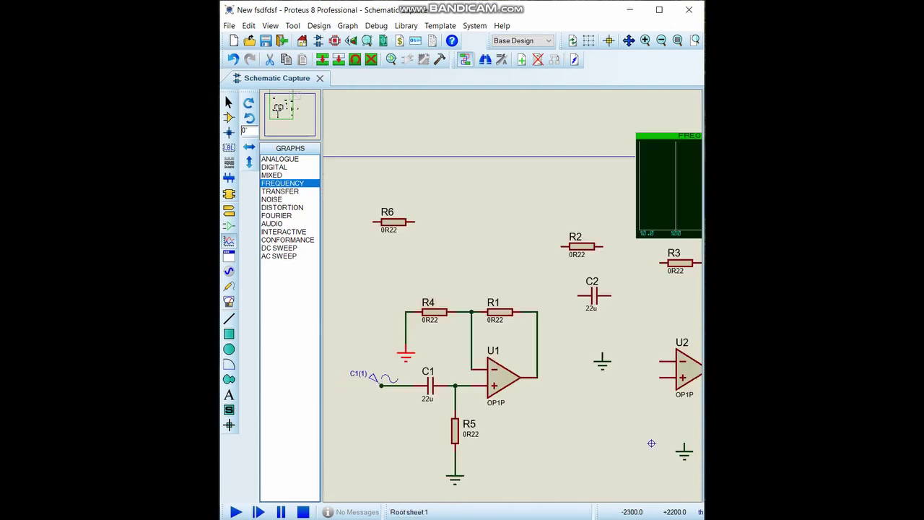
{"action": "middle_click", "coordinate": [462, 262]}
{"action": "scroll", "coordinate": [509, 297], "scroll_direction": "down", "scroll_amount": 2}
{"action": "scroll", "coordinate": [509, 296], "scroll_direction": "up", "scroll_amount": 1}
{"action": "middle_click", "coordinate": [518, 305]}
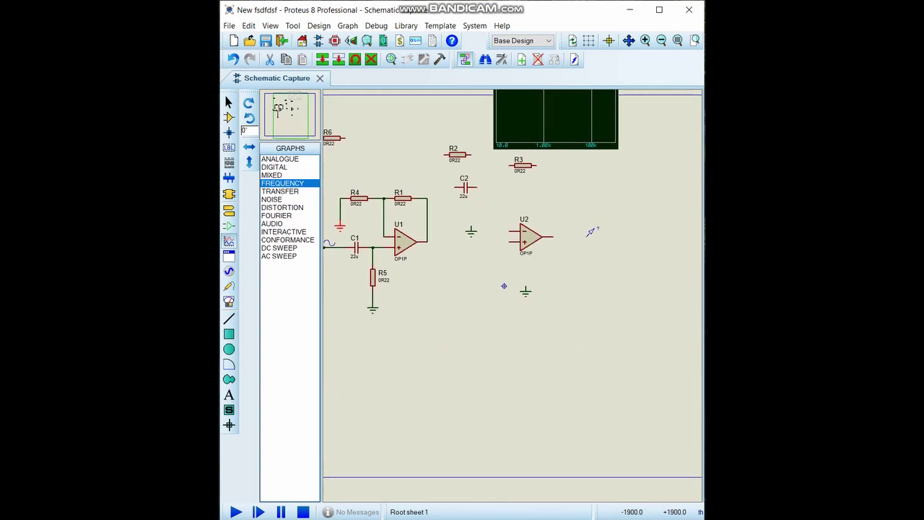
{"action": "left_click", "coordinate": [473, 249]}
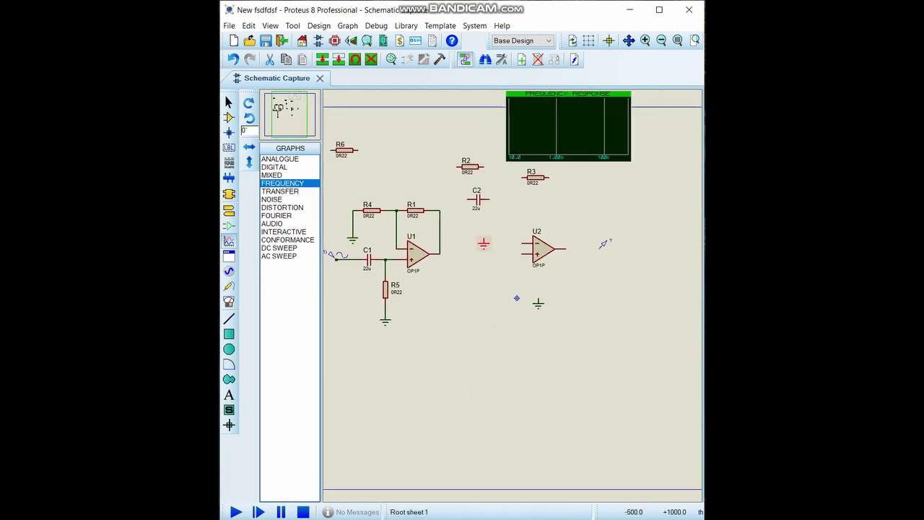
{"action": "left_click_drag", "start_coordinate": [484, 244], "coordinate": [608, 206]}
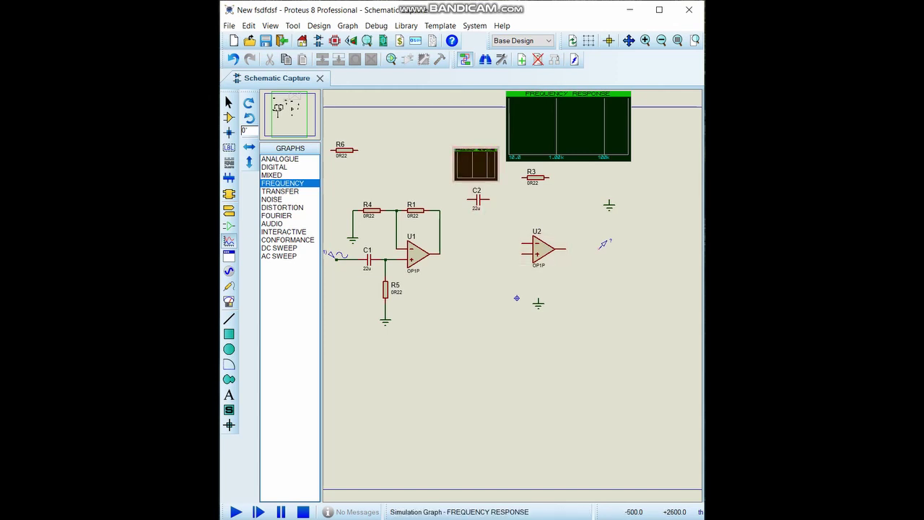
Undo the stray graph drawn over R2 and place R2 in line with U1's output, wired to it
{"action": "left_click", "coordinate": [468, 166]}
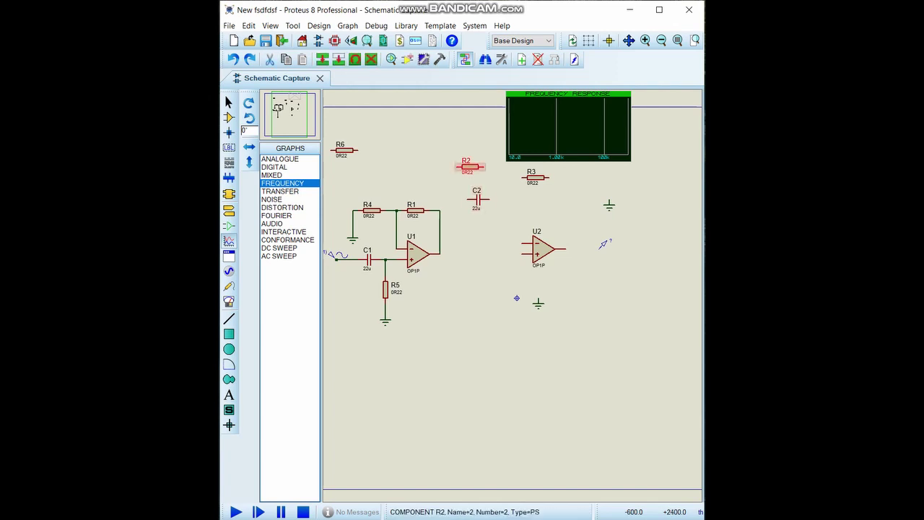
{"action": "left_click", "coordinate": [489, 173]}
{"action": "left_click_drag", "start_coordinate": [473, 169], "coordinate": [478, 168]}
{"action": "left_click", "coordinate": [469, 167]}
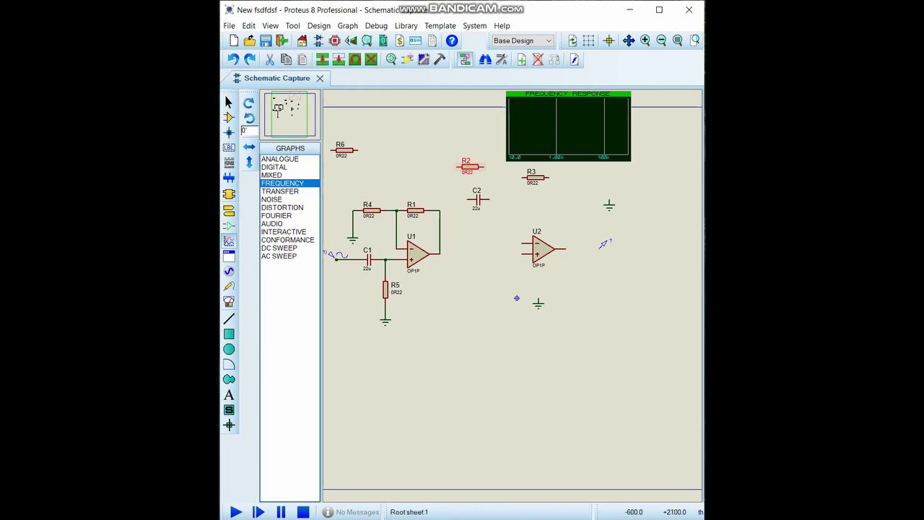
{"action": "left_click_drag", "start_coordinate": [469, 166], "coordinate": [474, 254]}
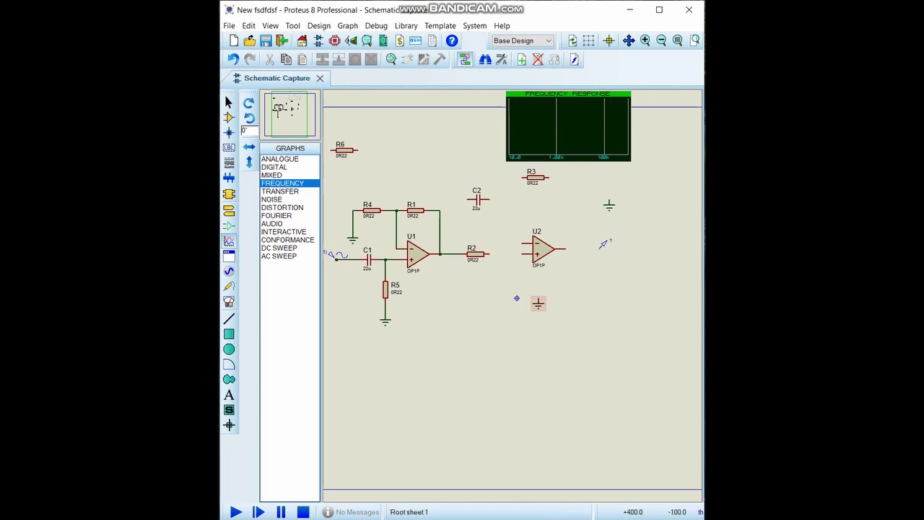
Move the ground terminal under U2 down and left, and place C2 rotated anti-clockwise between R2 and U2
{"action": "left_click", "coordinate": [538, 303]}
{"action": "left_click_drag", "start_coordinate": [538, 303], "coordinate": [517, 319]}
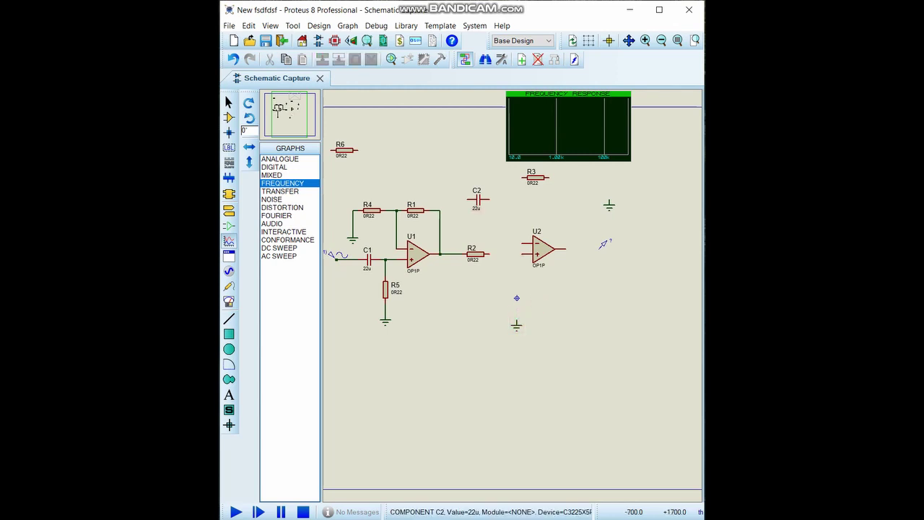
{"action": "left_click", "coordinate": [479, 200]}
{"action": "right_click", "coordinate": [491, 200]}
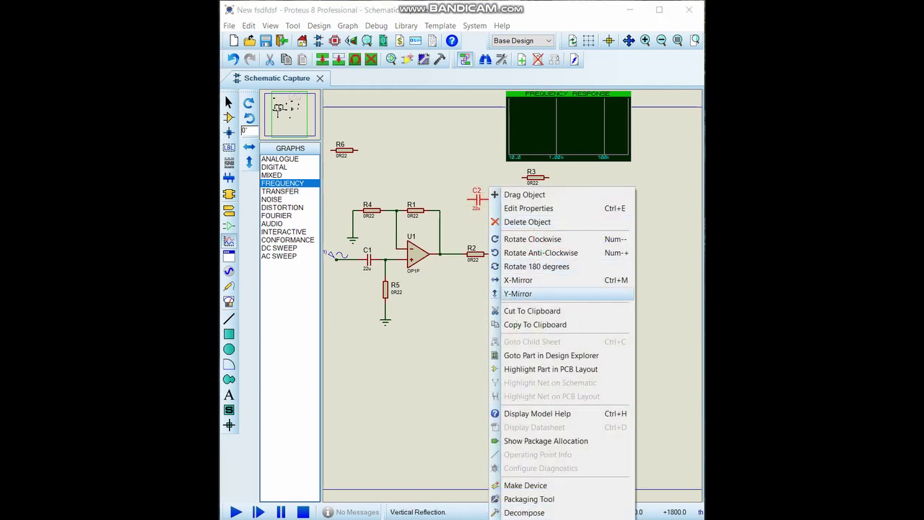
{"action": "left_click", "coordinate": [549, 249]}
{"action": "left_click_drag", "start_coordinate": [490, 201], "coordinate": [518, 272]}
Wire R2 to C2's top pin and U2's non-inverting input, and C2's bottom pin to ground
{"action": "left_click", "coordinate": [489, 254]}
{"action": "left_click", "coordinate": [505, 260]}
{"action": "left_click", "coordinate": [516, 320]}
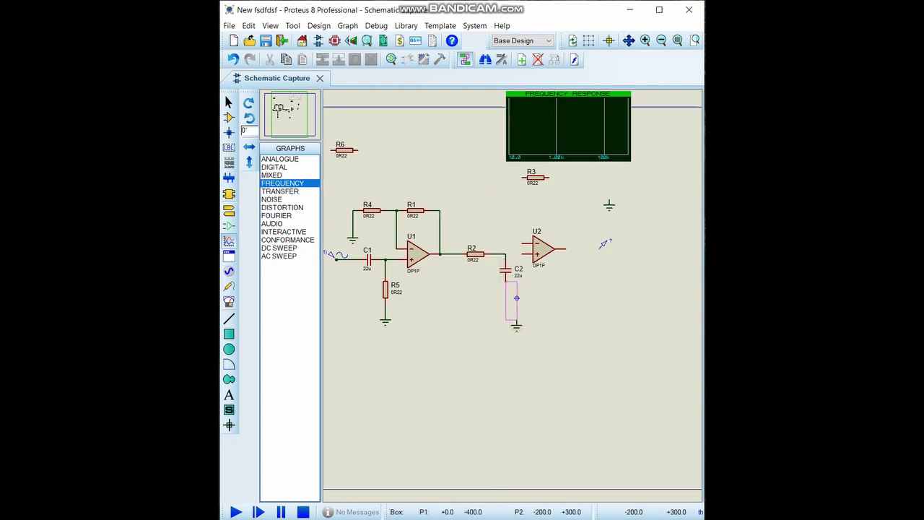
{"action": "left_click_drag", "start_coordinate": [517, 298], "coordinate": [516, 298]}
{"action": "left_click", "coordinate": [505, 280]}
{"action": "left_click", "coordinate": [517, 321]}
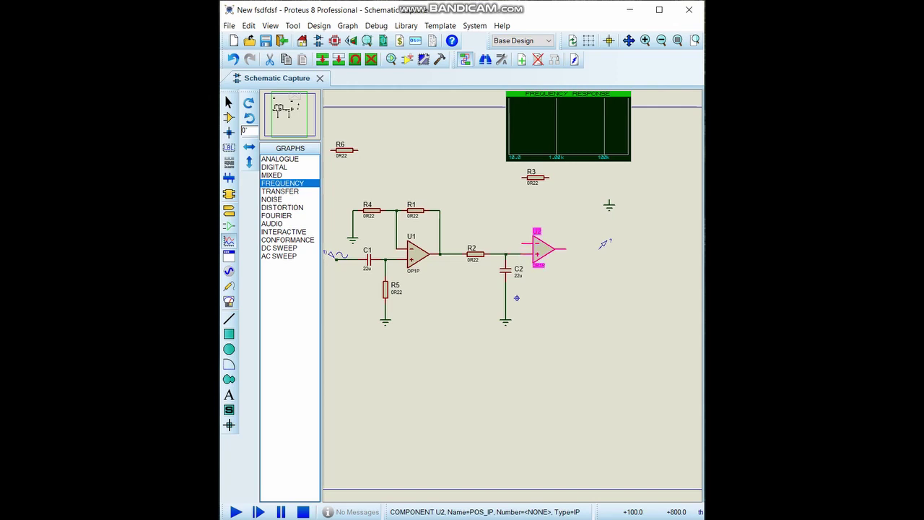
{"action": "double_click", "coordinate": [522, 254]}
{"action": "left_click", "coordinate": [603, 123]}
Place the free ground terminal left of U2 and R3 above U2, wired to U2's inverting input
{"action": "scroll", "coordinate": [566, 244], "scroll_direction": "up", "scroll_amount": 3}
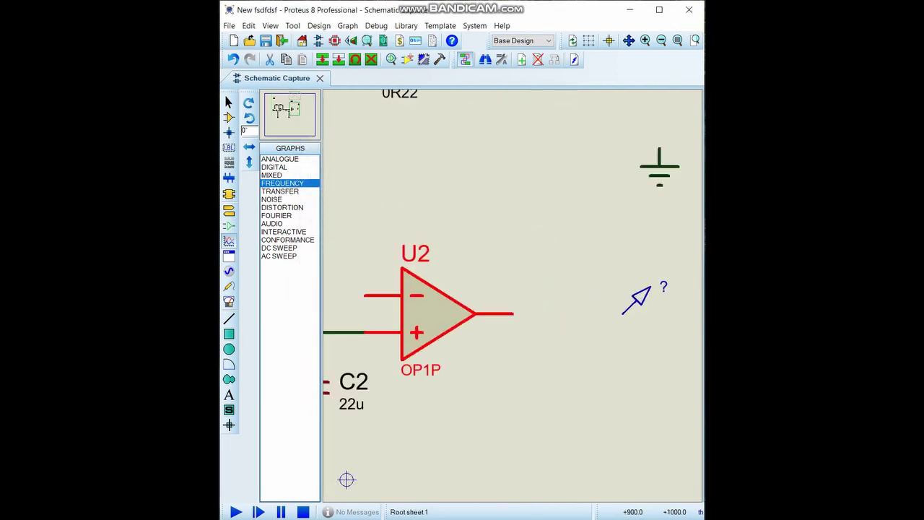
{"action": "scroll", "coordinate": [347, 479], "scroll_direction": "down", "scroll_amount": 2}
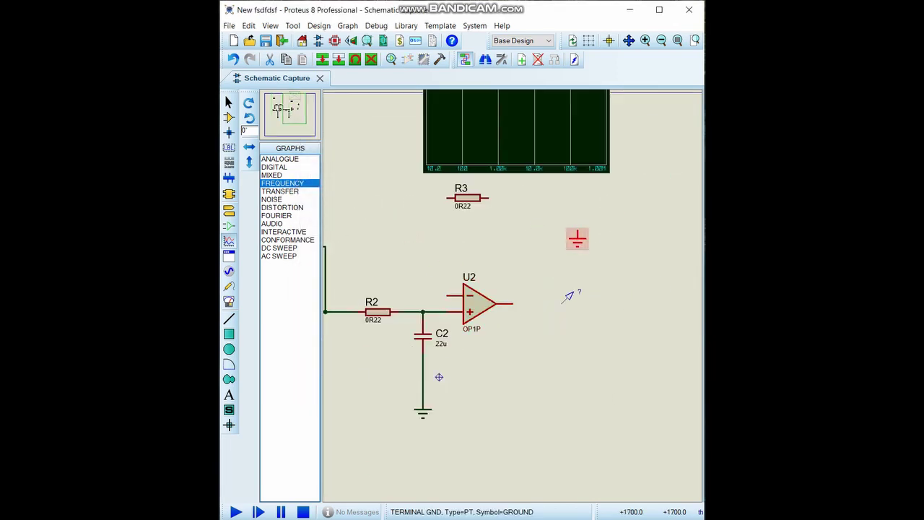
{"action": "left_click_drag", "start_coordinate": [578, 238], "coordinate": [406, 279]}
{"action": "left_click_drag", "start_coordinate": [467, 197], "coordinate": [484, 231]}
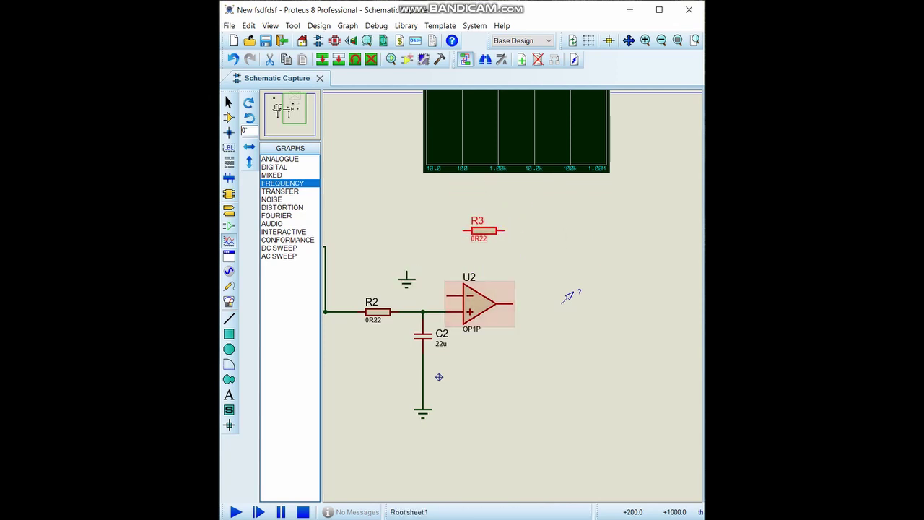
{"action": "left_click", "coordinate": [447, 295]}
{"action": "left_click", "coordinate": [464, 230]}
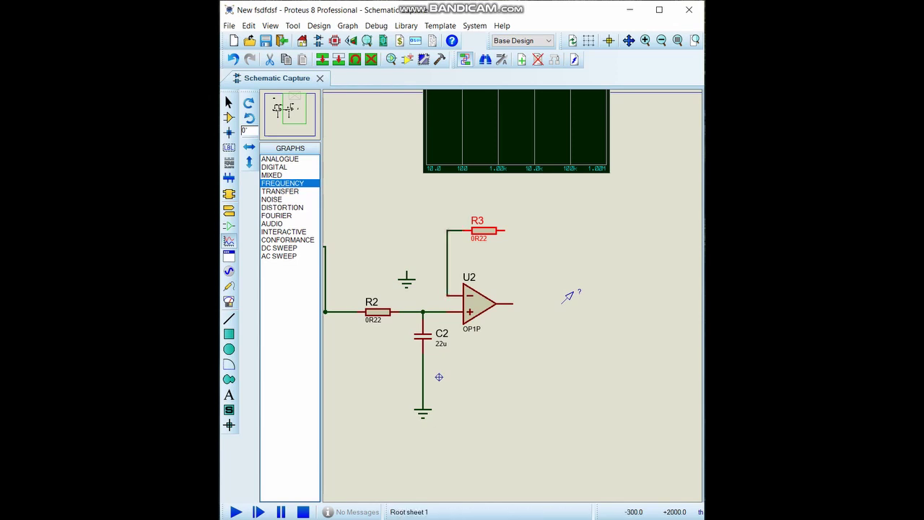
Move resistor R6 to the left of R3, level with it
{"action": "middle_click", "coordinate": [486, 197]}
{"action": "scroll", "coordinate": [500, 205], "scroll_direction": "down", "scroll_amount": 1}
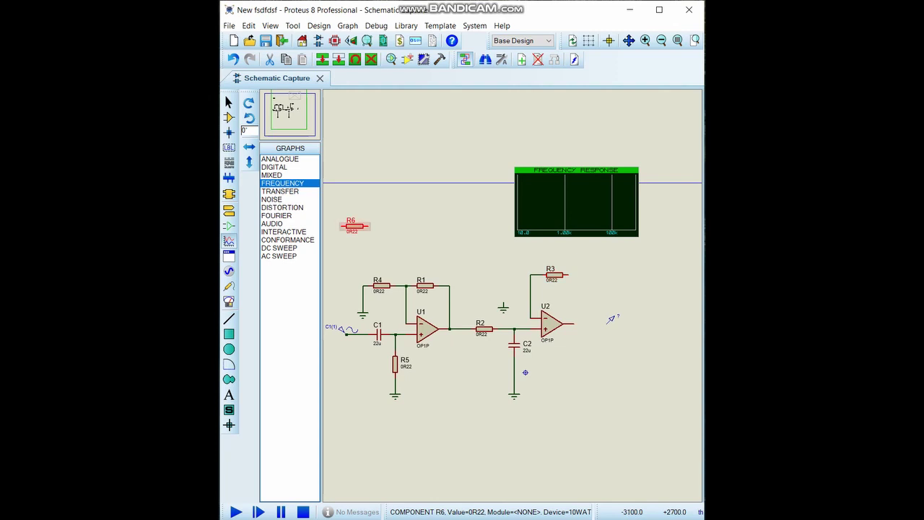
{"action": "left_click_drag", "start_coordinate": [354, 226], "coordinate": [505, 274]}
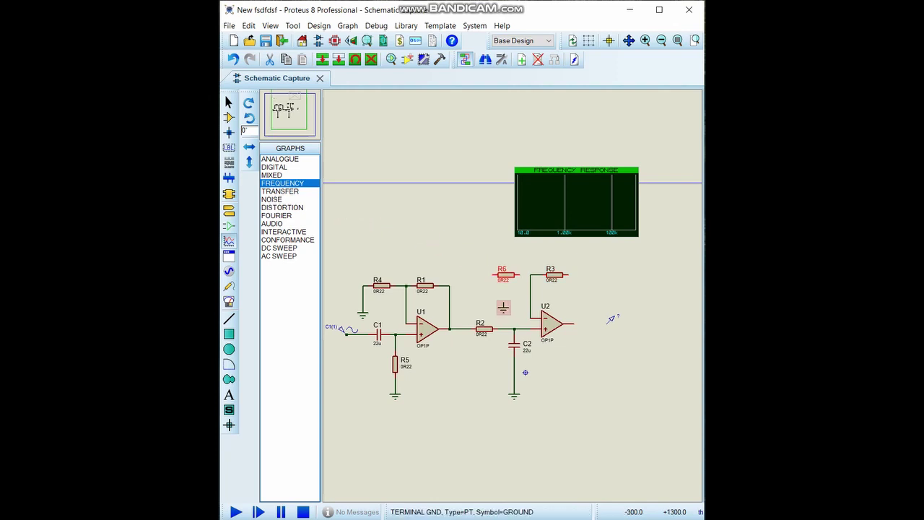
Wire R6's left pin to the ground terminal, its right pin to the R3 node, and align the ground under R6's left end
{"action": "left_click", "coordinate": [504, 302]}
{"action": "left_click", "coordinate": [493, 275]}
{"action": "left_click", "coordinate": [519, 275]}
{"action": "left_click", "coordinate": [530, 275]}
{"action": "left_click", "coordinate": [503, 308]}
{"action": "left_click_drag", "start_coordinate": [501, 308], "coordinate": [492, 310]}
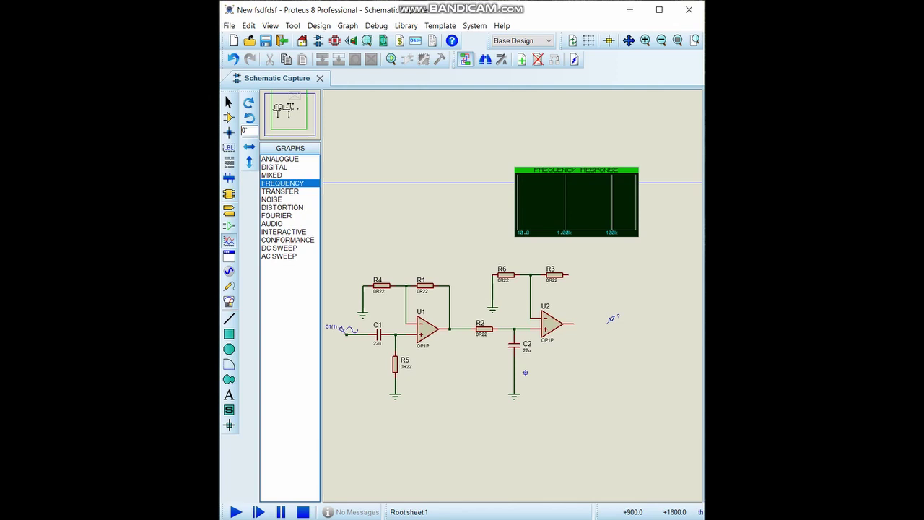
Wire R3's free pin to U2's output, extend the output wire to the right, and attach the voltage probe to its end
{"action": "left_click", "coordinate": [568, 275]}
{"action": "left_click", "coordinate": [574, 323]}
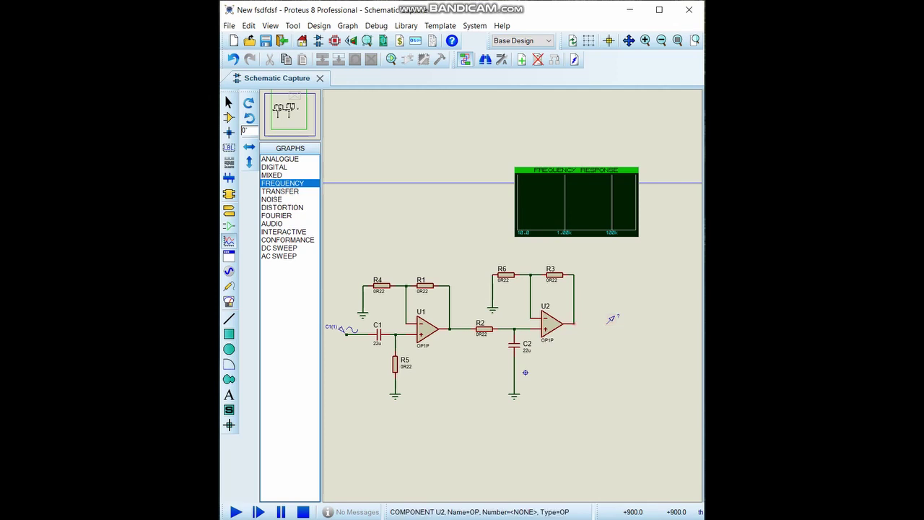
{"action": "left_click", "coordinate": [573, 323]}
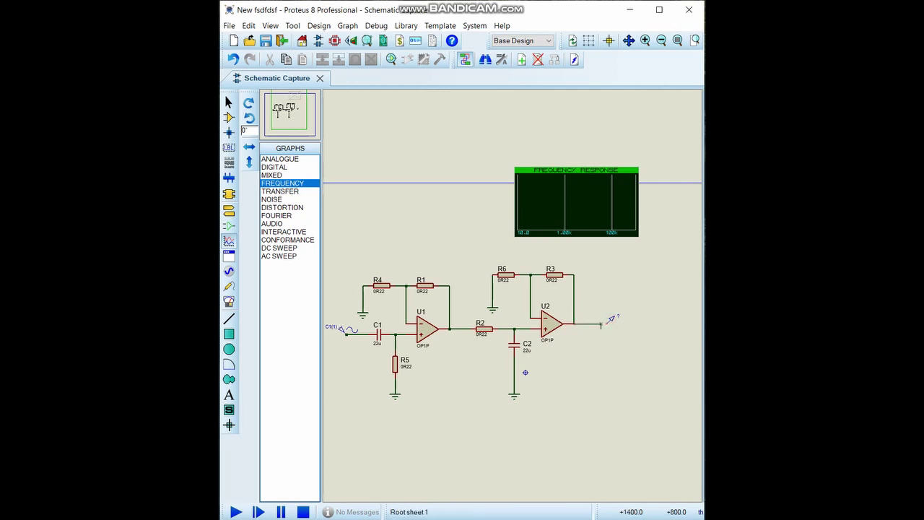
{"action": "left_click", "coordinate": [602, 324]}
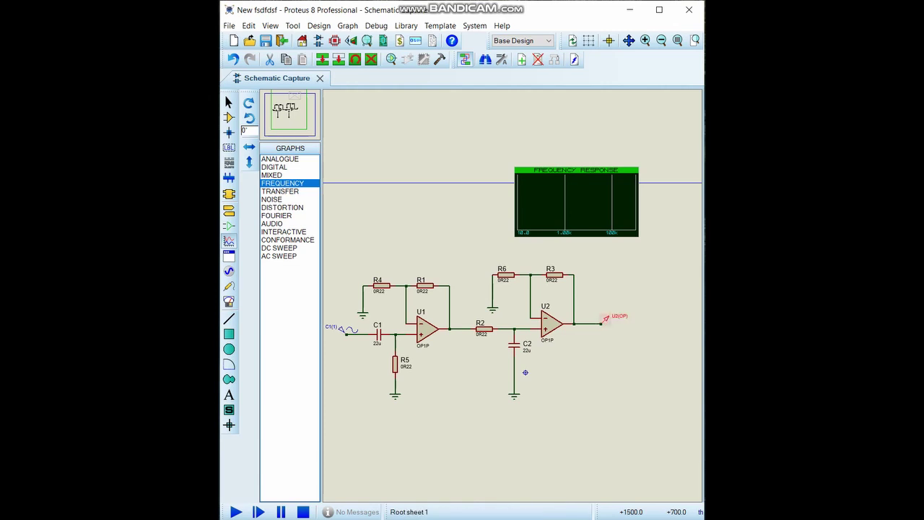
{"action": "left_click", "coordinate": [590, 351]}
{"action": "middle_click", "coordinate": [591, 351]}
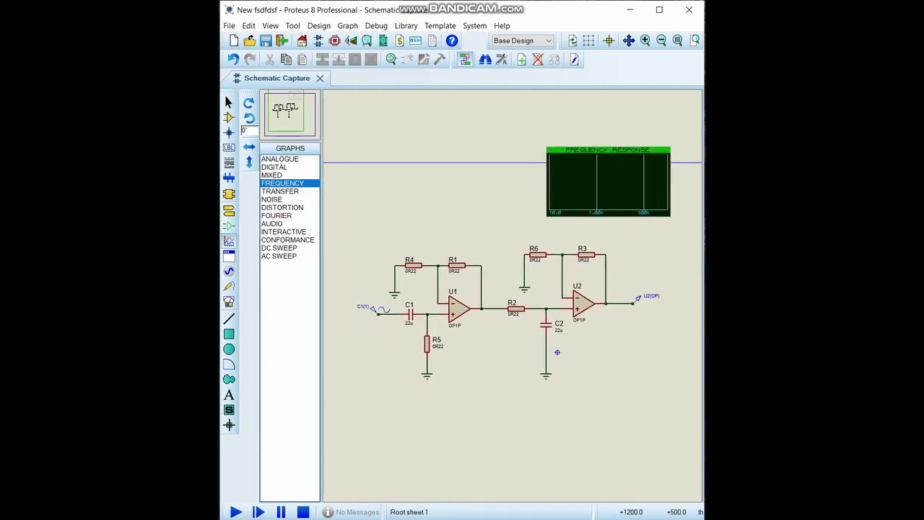
Rename the sine generator as Vi and the voltage probe as Vout
{"action": "double_click", "coordinate": [371, 308]}
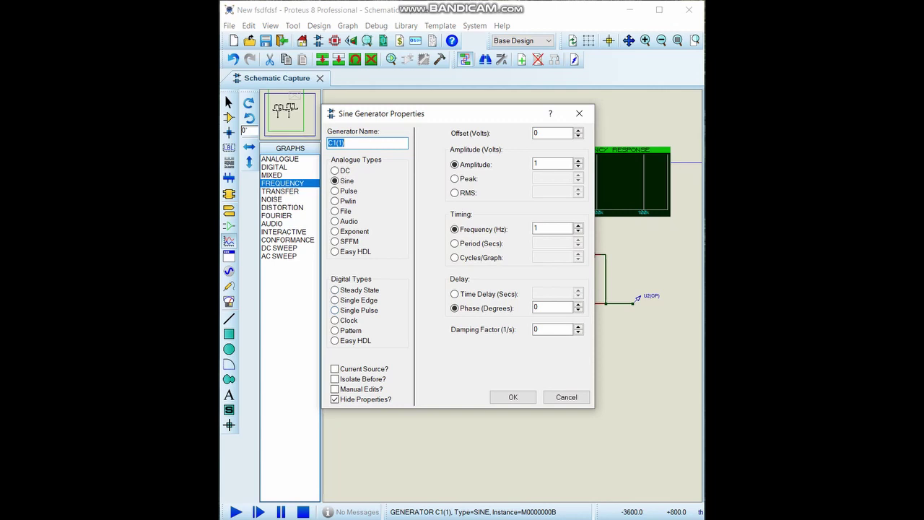
{"action": "key", "text": "BackSpace"}
{"action": "left_click", "coordinate": [512, 397]}
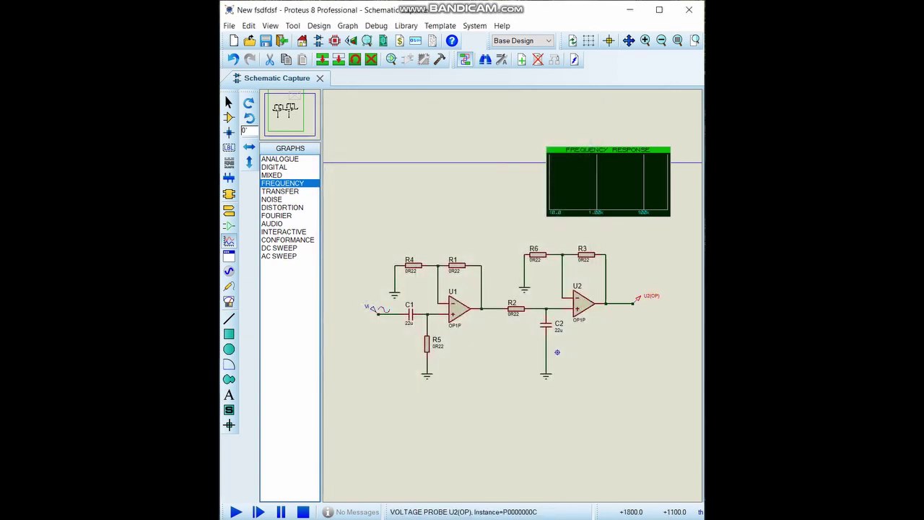
{"action": "double_click", "coordinate": [640, 296]}
{"action": "type", "text": "Vout"}
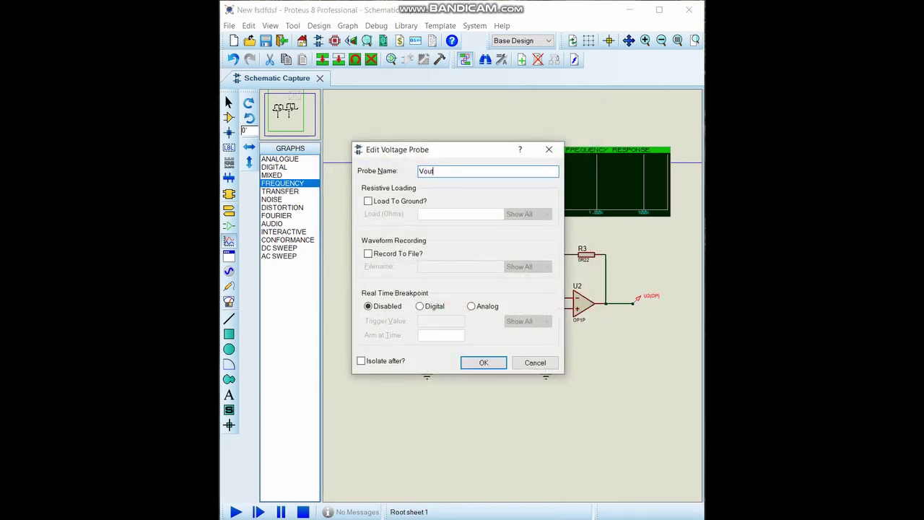
{"action": "key", "text": "Return"}
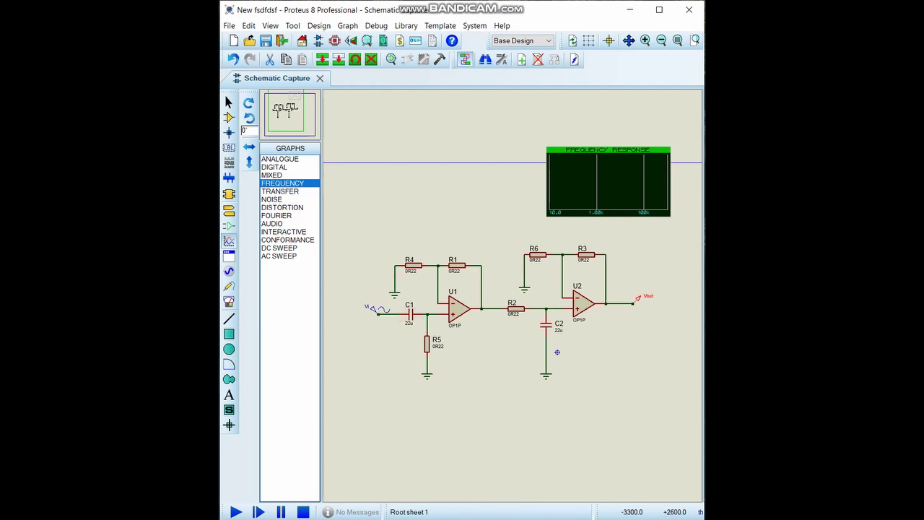
Set op-amp U1's gain bandwidth product to 1E20 and recheck its properties
{"action": "double_click", "coordinate": [459, 309]}
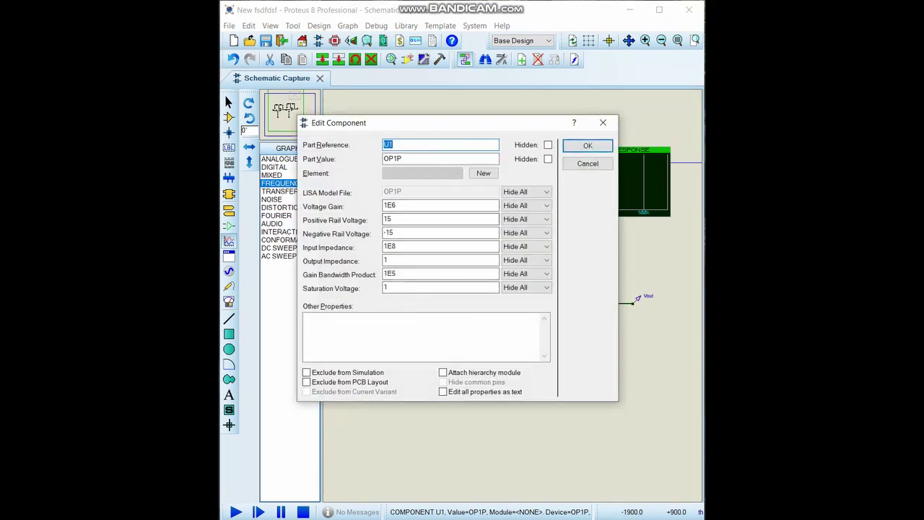
{"action": "left_click", "coordinate": [399, 206]}
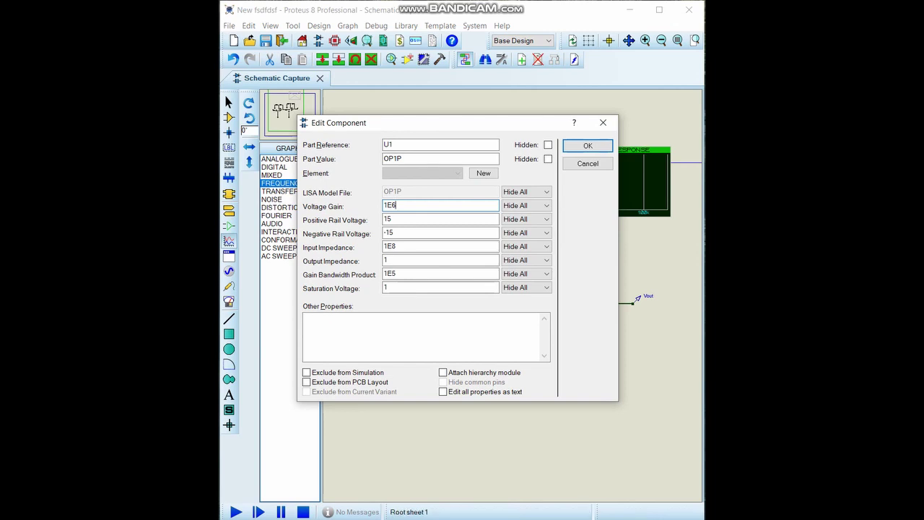
{"action": "left_click", "coordinate": [397, 274]}
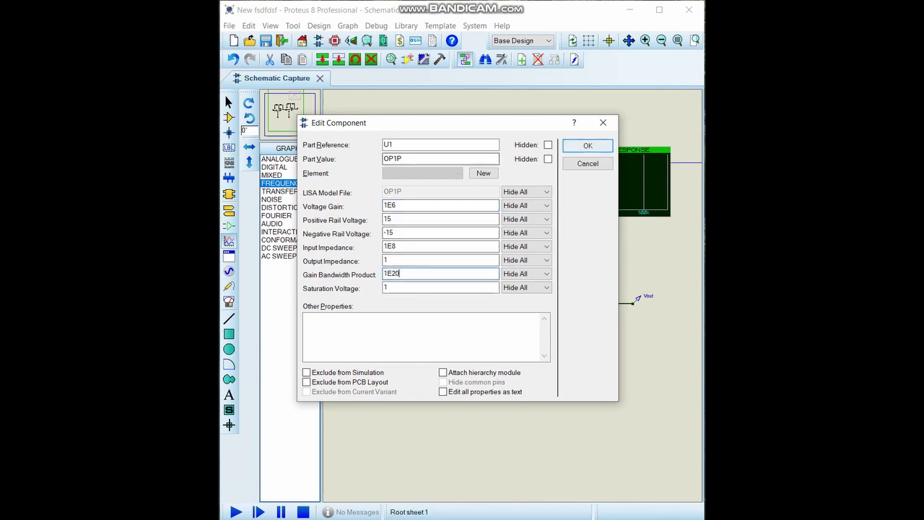
{"action": "key", "text": "Return"}
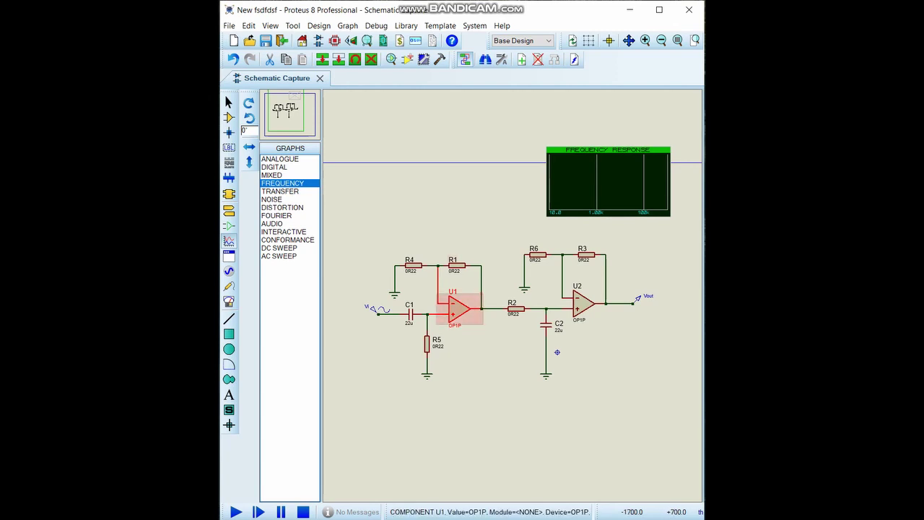
{"action": "double_click", "coordinate": [453, 308]}
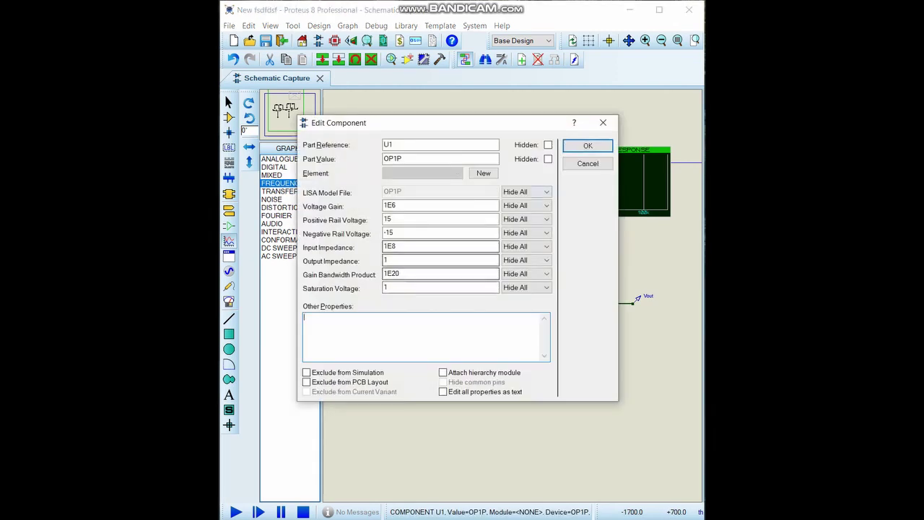
{"action": "left_click", "coordinate": [588, 145]}
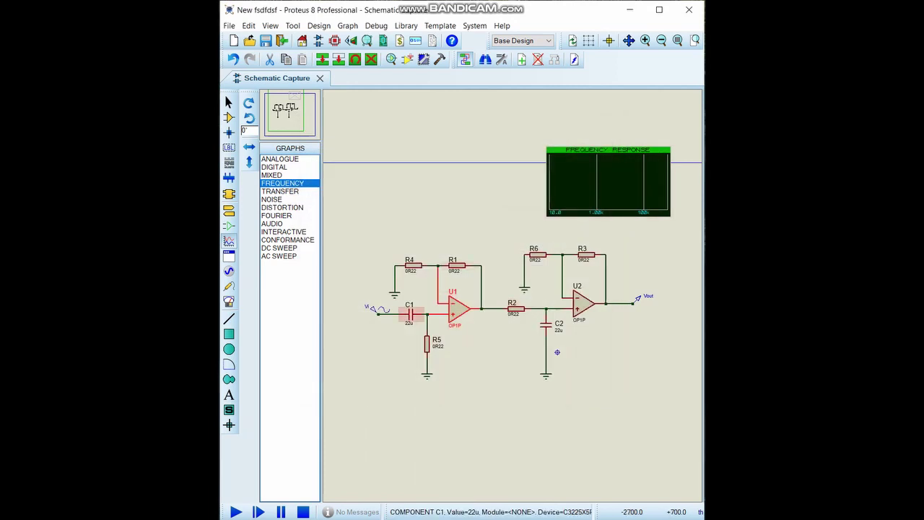
Set C1's capacitance to 100n and C2's capacitance to 10n
{"action": "double_click", "coordinate": [410, 315]}
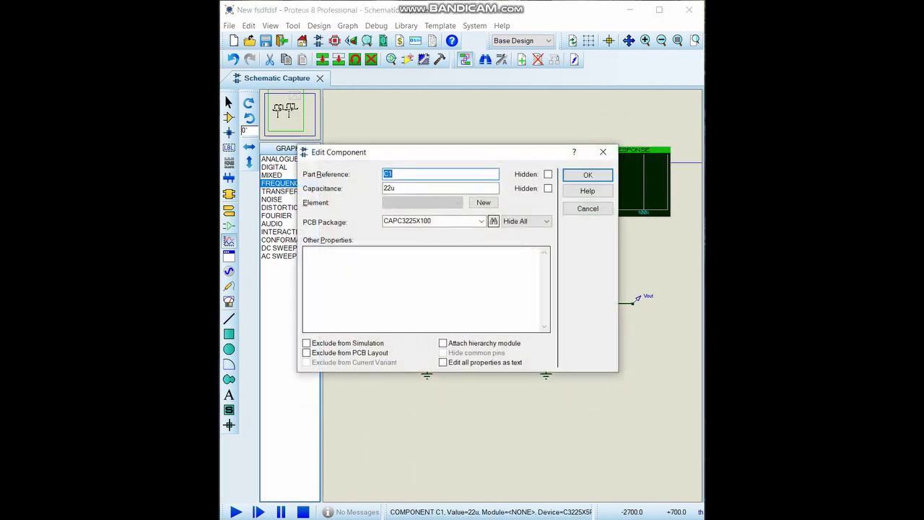
{"action": "key", "text": "Tab"}
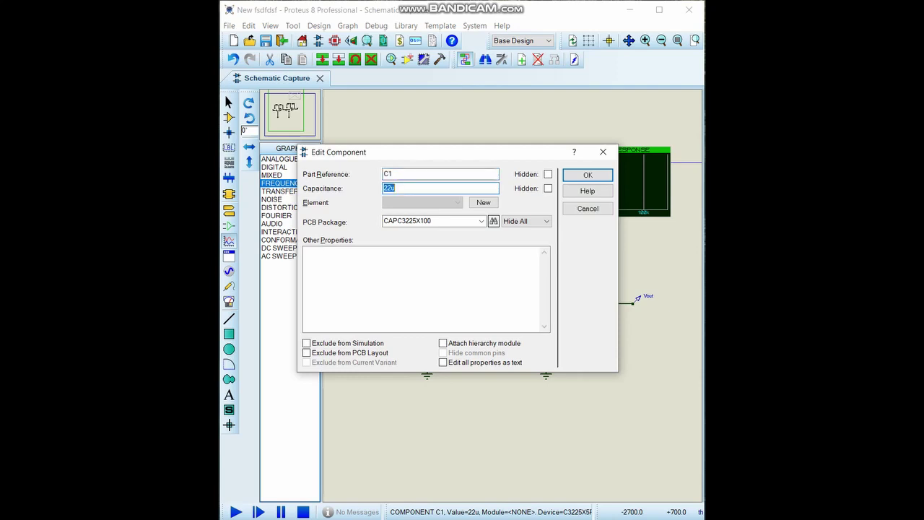
{"action": "type", "text": "100n"}
{"action": "key", "text": "Return"}
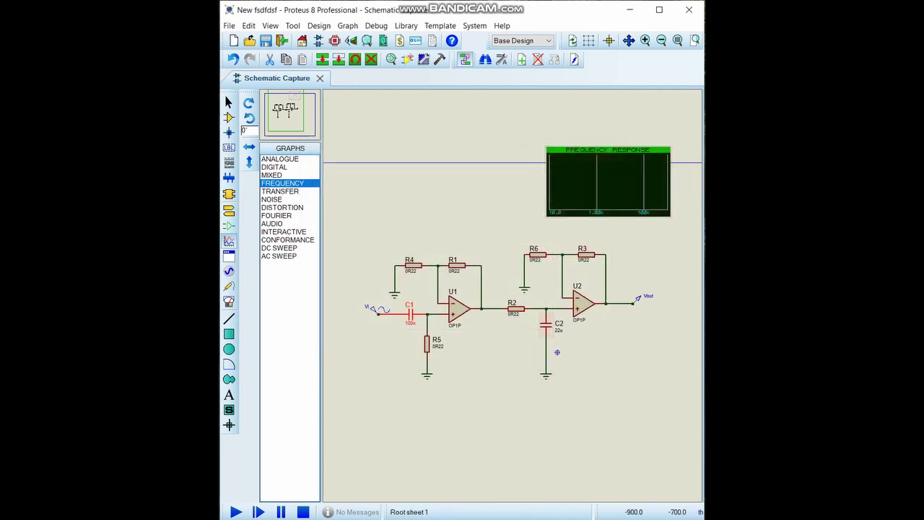
{"action": "double_click", "coordinate": [547, 326]}
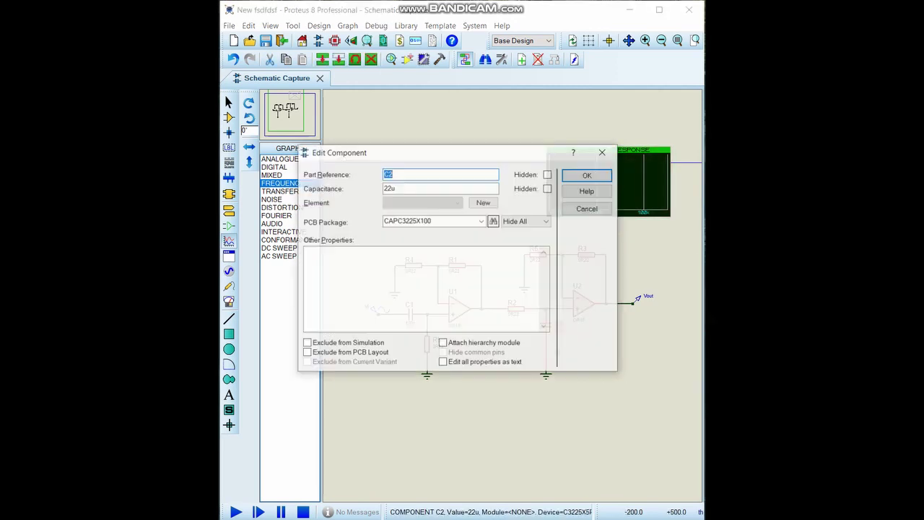
{"action": "key", "text": "Tab"}
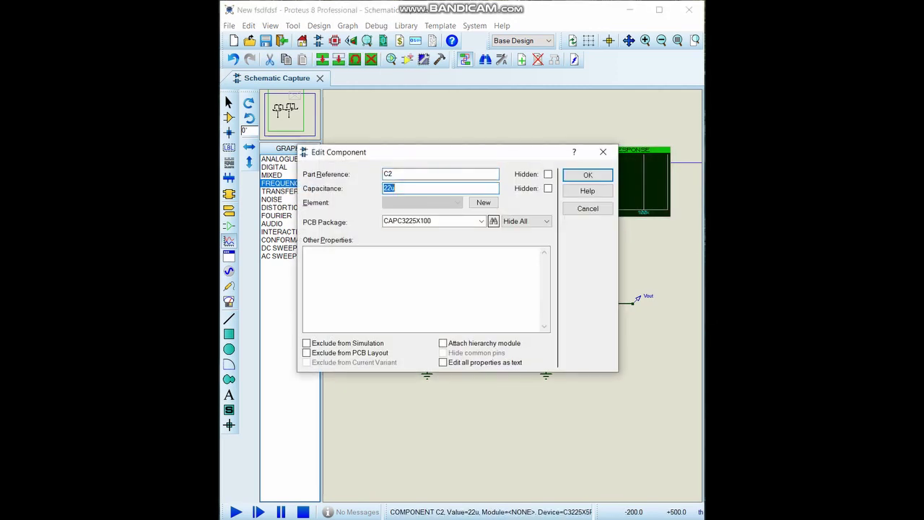
{"action": "type", "text": "10n"}
{"action": "key", "text": "Return"}
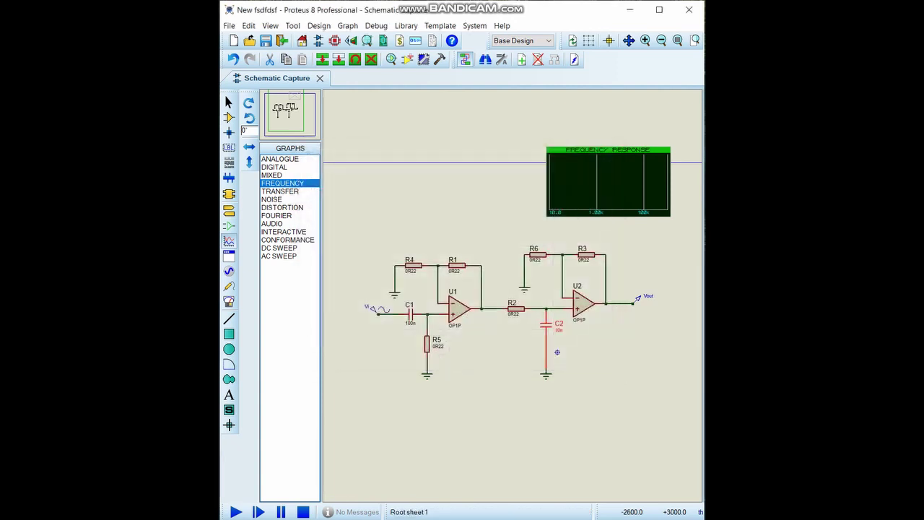
{"action": "left_click", "coordinate": [503, 385]}
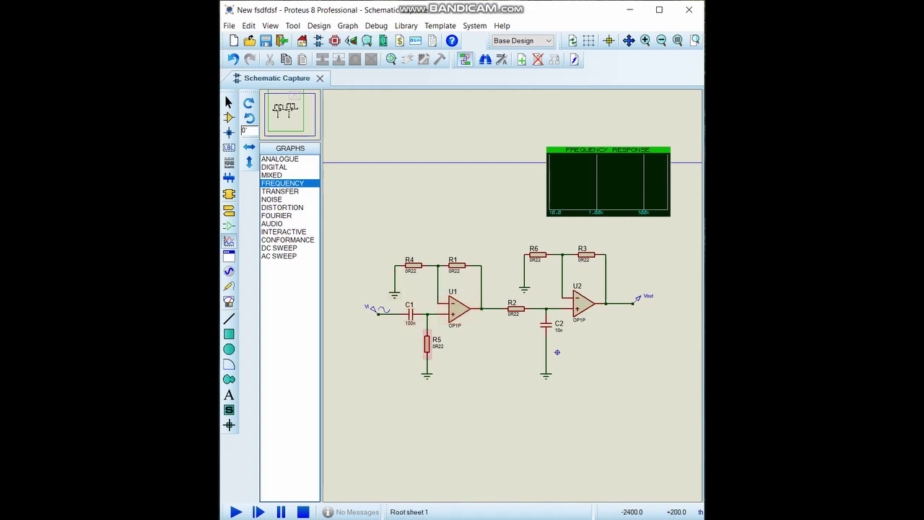
Set R5's resistance to 330 and recheck the capacitances of C1 and C2
{"action": "double_click", "coordinate": [426, 341]}
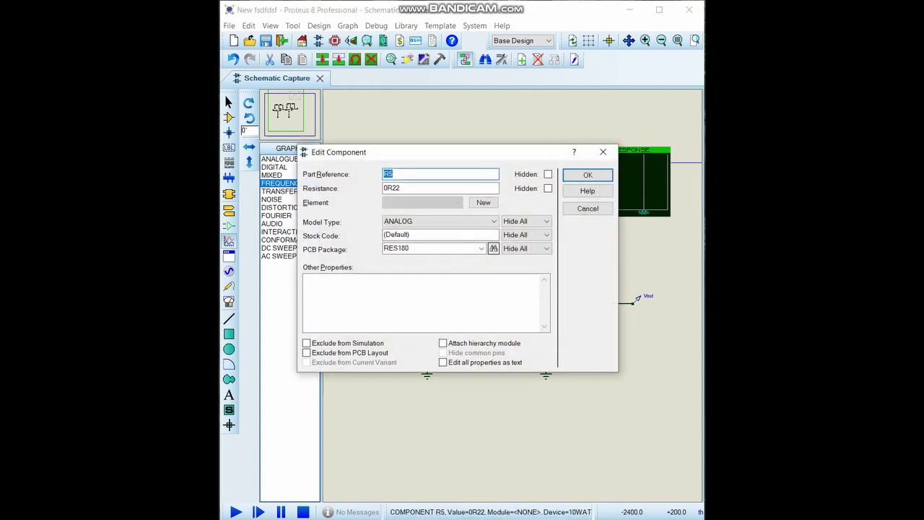
{"action": "double_click", "coordinate": [407, 188]}
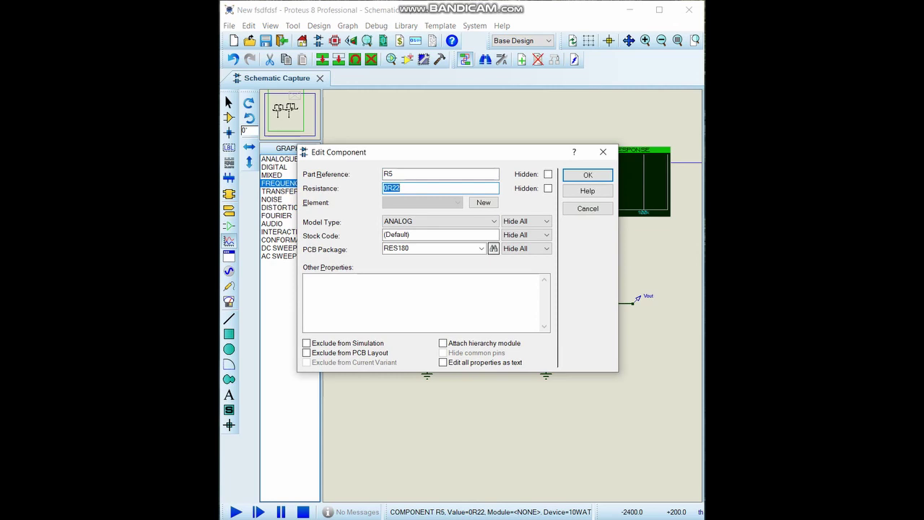
{"action": "type", "text": "330"}
{"action": "key", "text": "Return"}
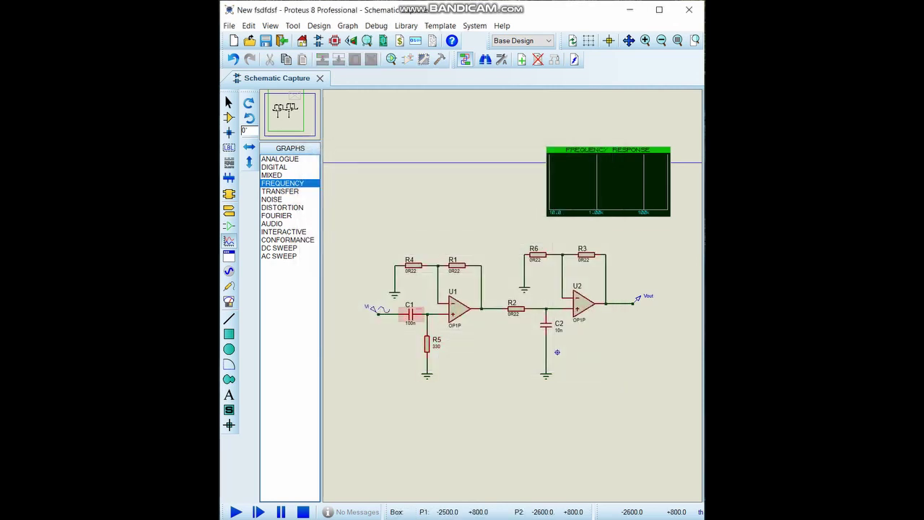
{"action": "double_click", "coordinate": [410, 314]}
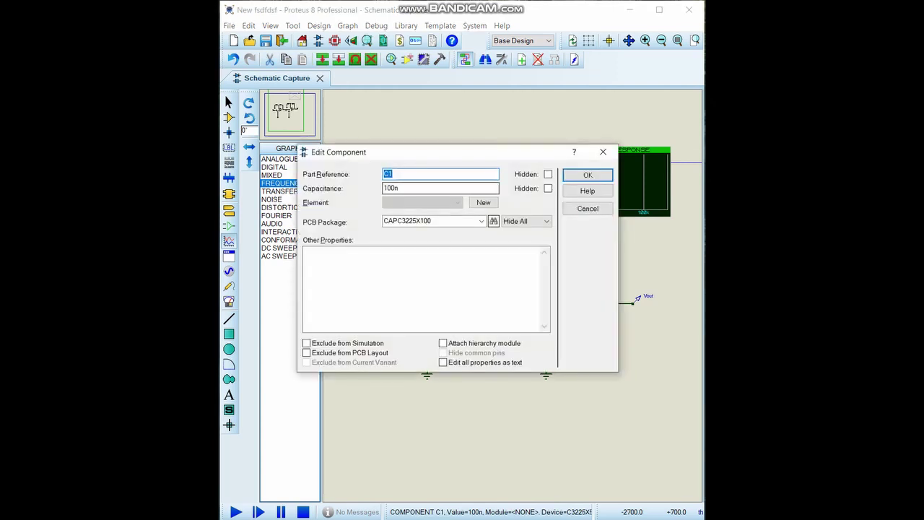
{"action": "left_click", "coordinate": [582, 177]}
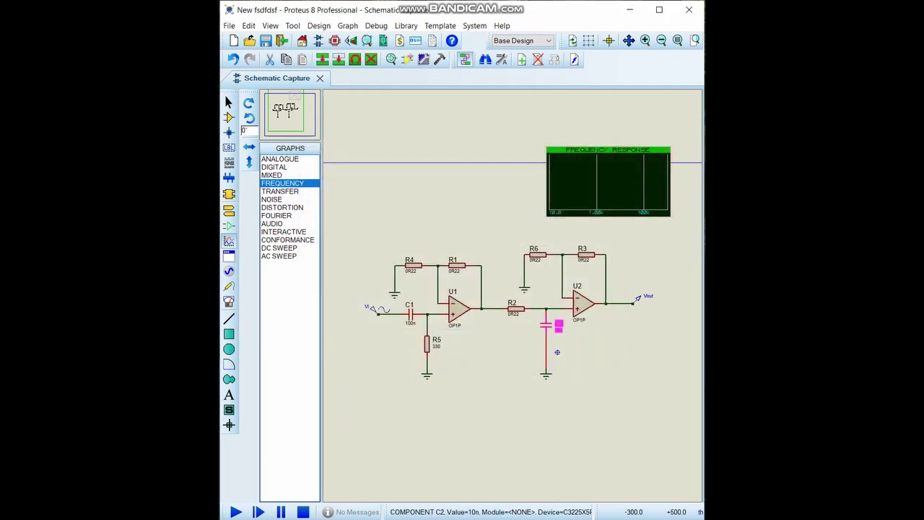
{"action": "double_click", "coordinate": [549, 325]}
{"action": "left_click", "coordinate": [603, 152]}
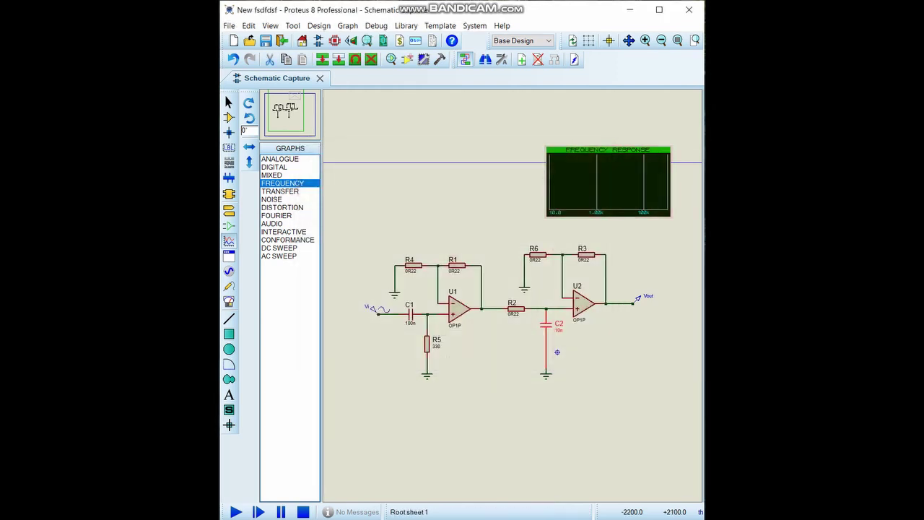
Set the resistance of both R4 and R6 to 1M
{"action": "double_click", "coordinate": [413, 264]}
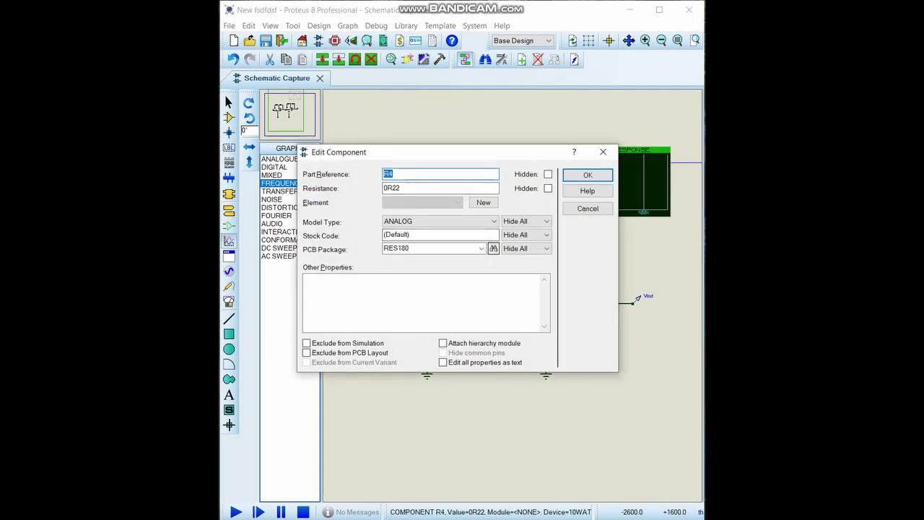
{"action": "key", "text": "Tab"}
{"action": "type", "text": "1m"}
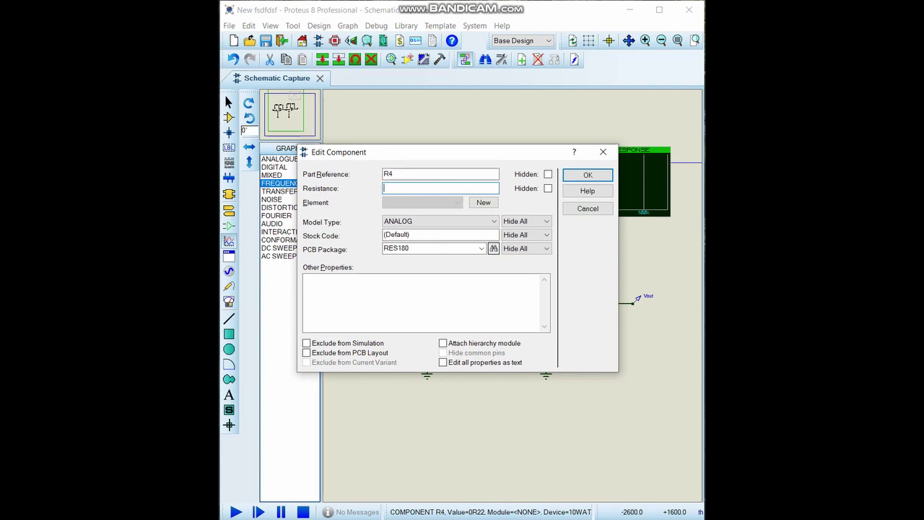
{"action": "key", "text": "Return"}
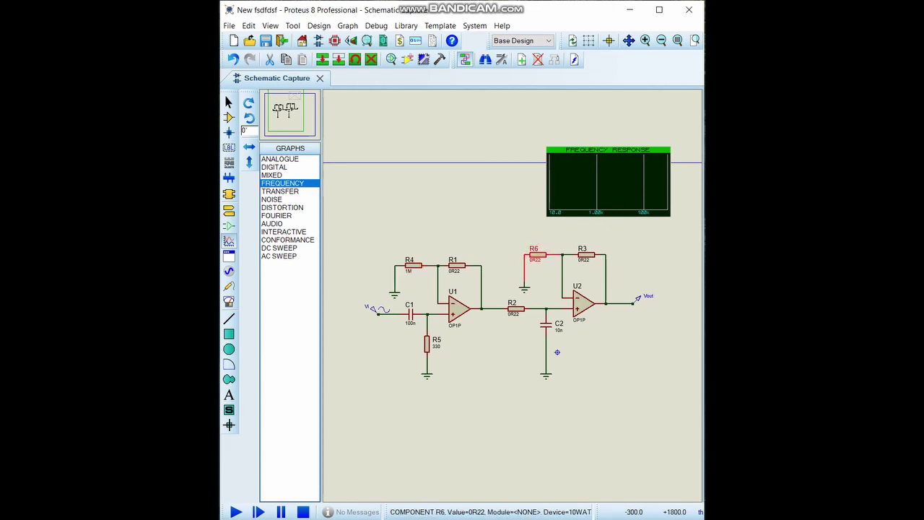
{"action": "double_click", "coordinate": [534, 254]}
{"action": "key", "text": "Tab"}
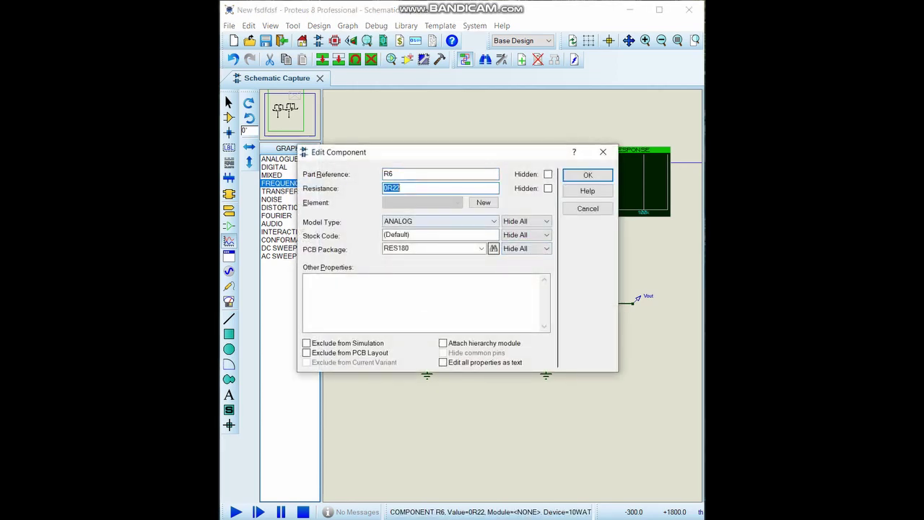
{"action": "type", "text": "1M"}
{"action": "key", "text": "Return"}
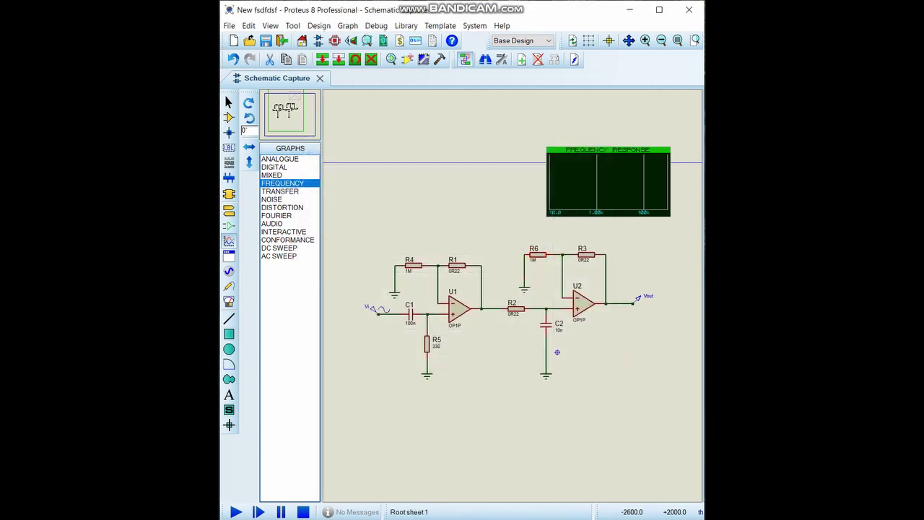
Set the resistance of feedback resistor R1 to 2.2K and of R3 to 4.7K
{"action": "double_click", "coordinate": [457, 265]}
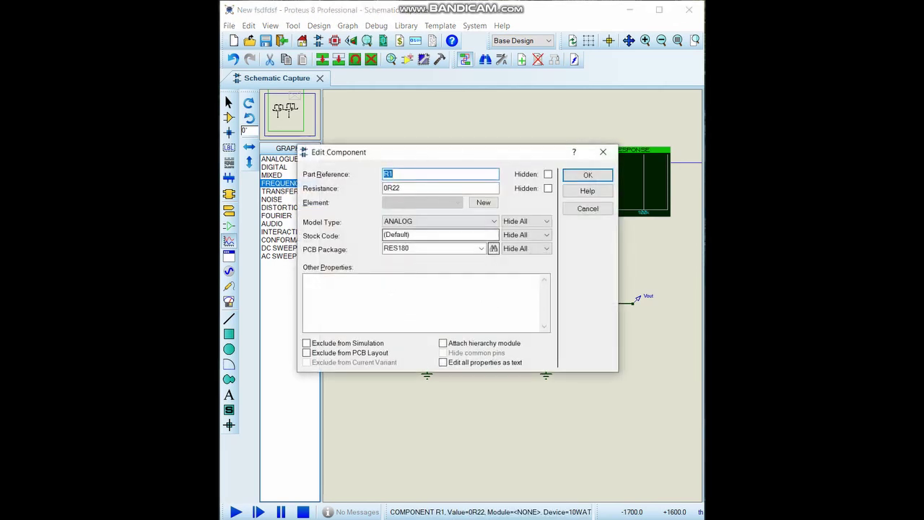
{"action": "key", "text": "Tab"}
{"action": "type", "text": "2.2"}
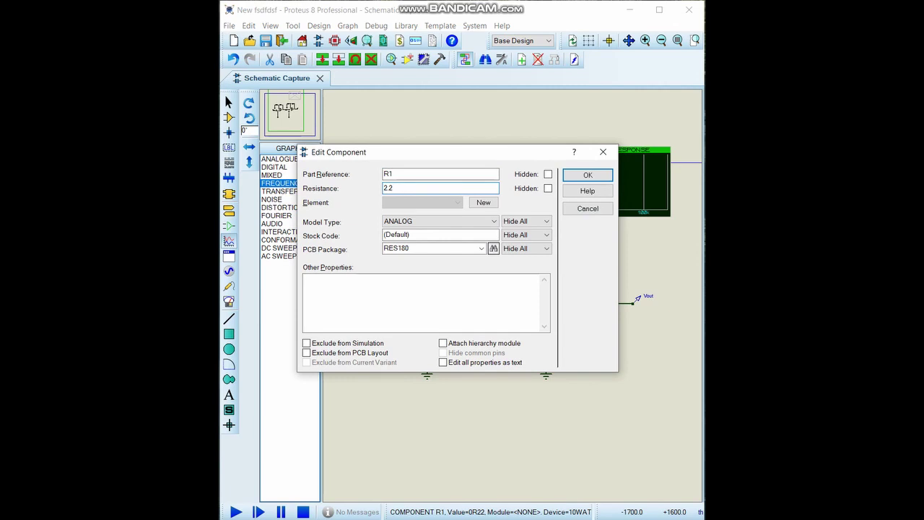
{"action": "key", "text": "Return"}
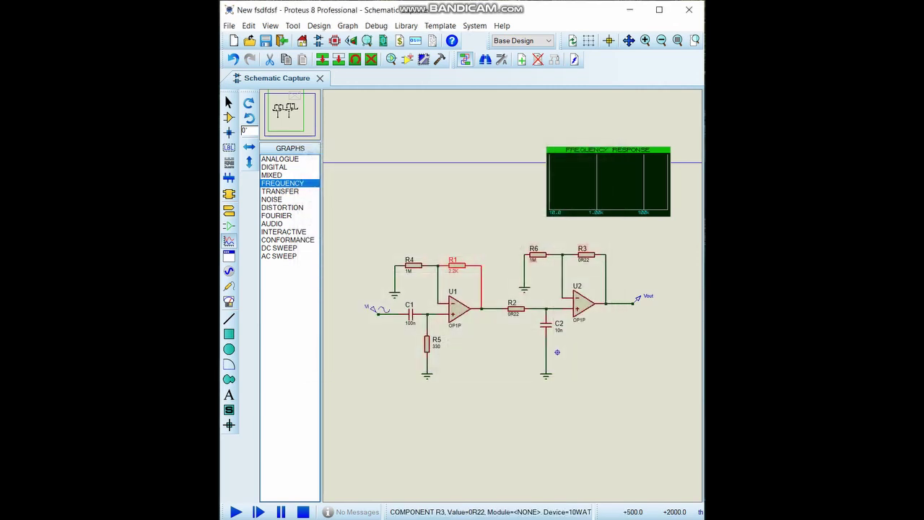
{"action": "double_click", "coordinate": [582, 254]}
{"action": "key", "text": "Tab"}
{"action": "type", "text": "4"}
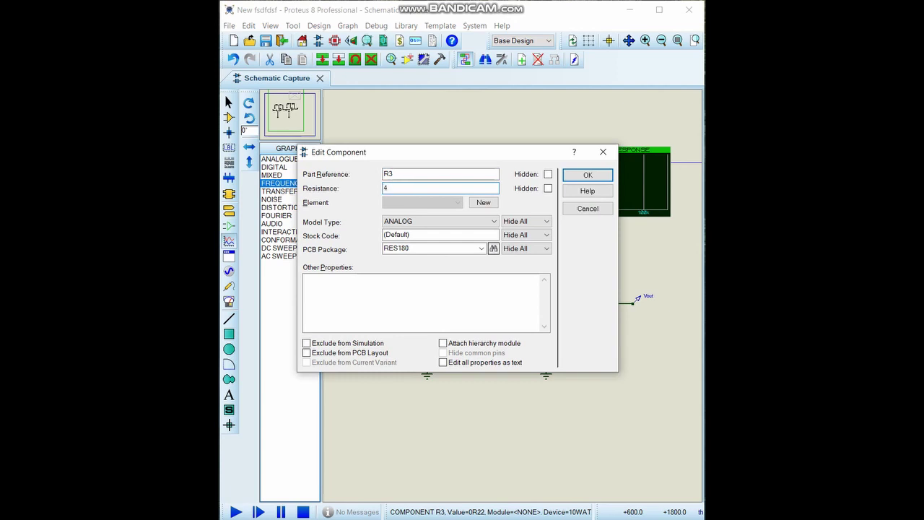
{"action": "key", "text": "Return"}
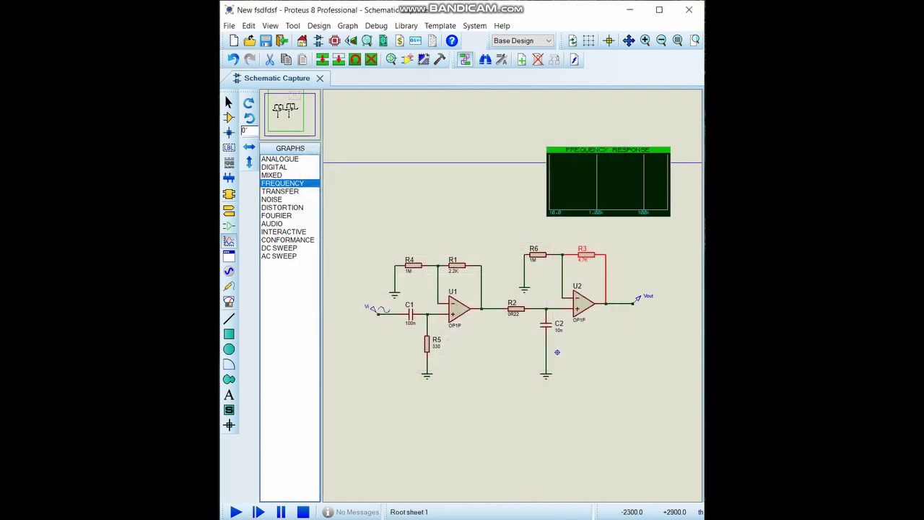
Set the resistance of R2 to 330 and of R5 to 680
{"action": "double_click", "coordinate": [513, 308]}
{"action": "key", "text": "Tab"}
{"action": "mouse_move", "coordinate": [433, 152]}
{"action": "left_mouse_down"}
{"action": "mouse_move", "coordinate": [371, 310]}
{"action": "mouse_move", "coordinate": [399, 392]}
{"action": "mouse_move", "coordinate": [425, 206]}
{"action": "mouse_move", "coordinate": [442, 159]}
{"action": "left_mouse_up"}
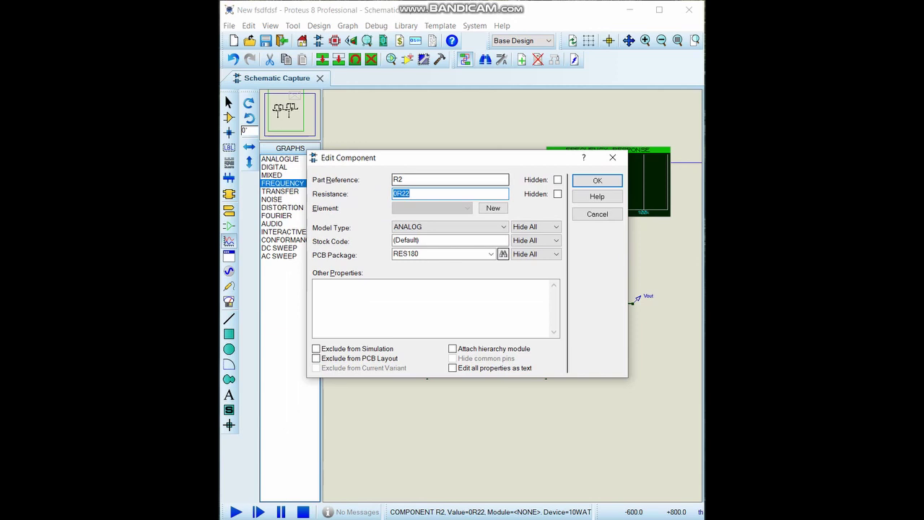
{"action": "type", "text": "330"}
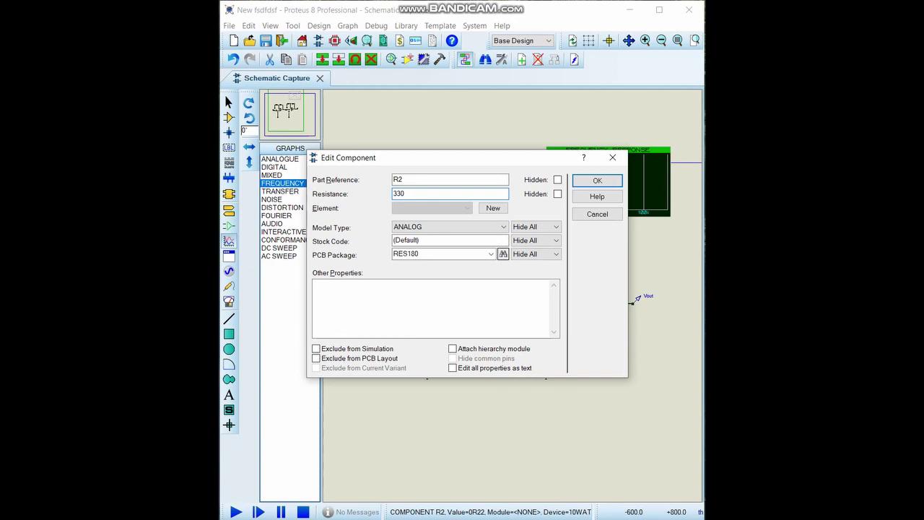
{"action": "key", "text": "Return"}
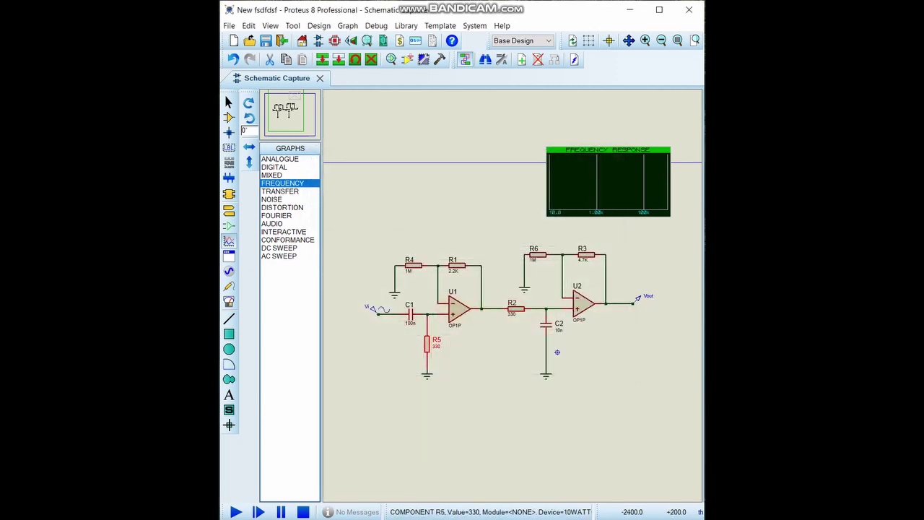
{"action": "double_click", "coordinate": [427, 344]}
{"action": "key", "text": "Tab"}
{"action": "type", "text": "6"}
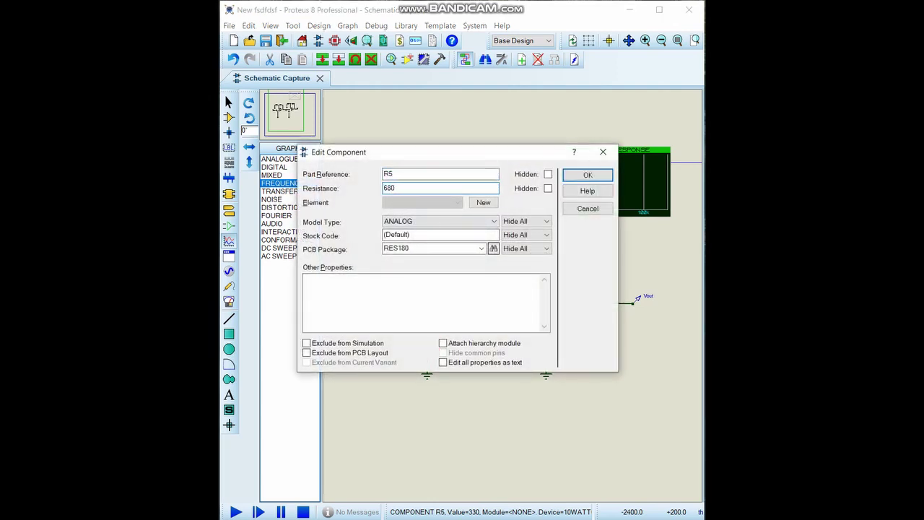
{"action": "key", "text": "Return"}
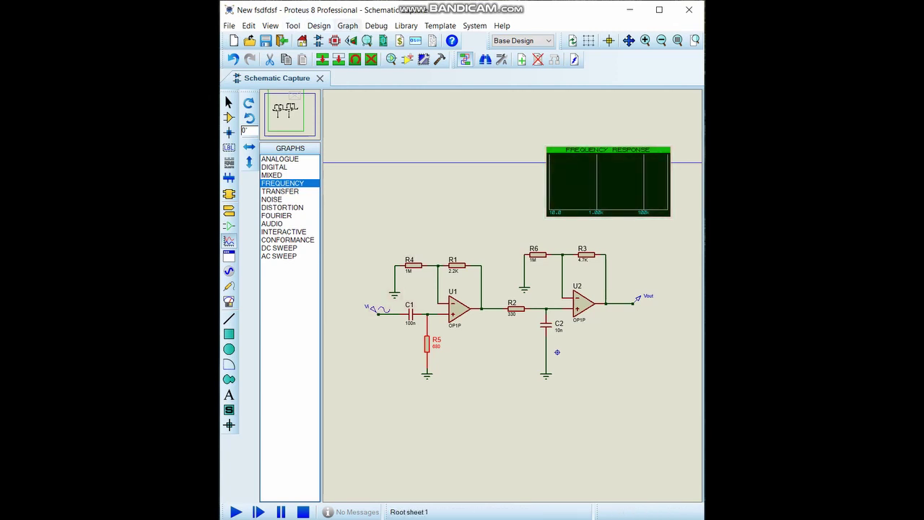
Add a phasor trace of probe Vi on the left axis of the frequency response graph
{"action": "left_click", "coordinate": [347, 25]}
{"action": "left_click", "coordinate": [370, 53]}
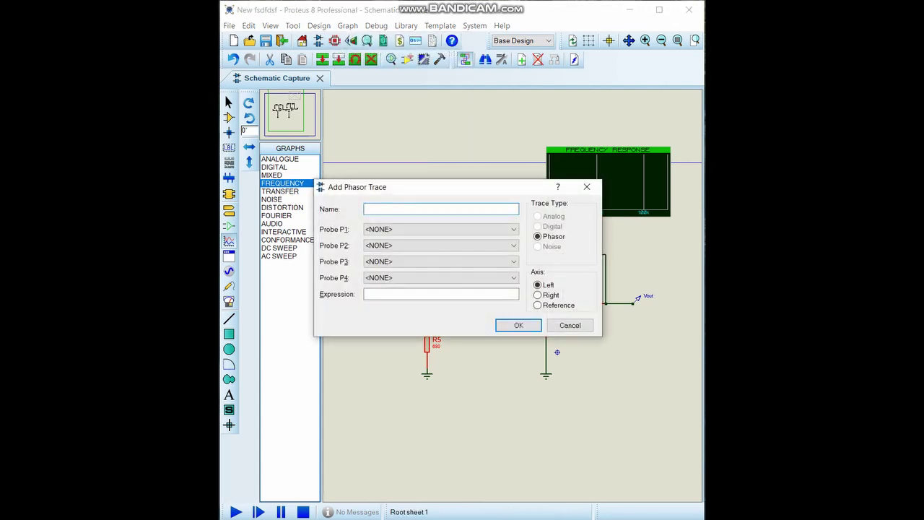
{"action": "left_click", "coordinate": [441, 229]}
{"action": "left_click", "coordinate": [440, 248]}
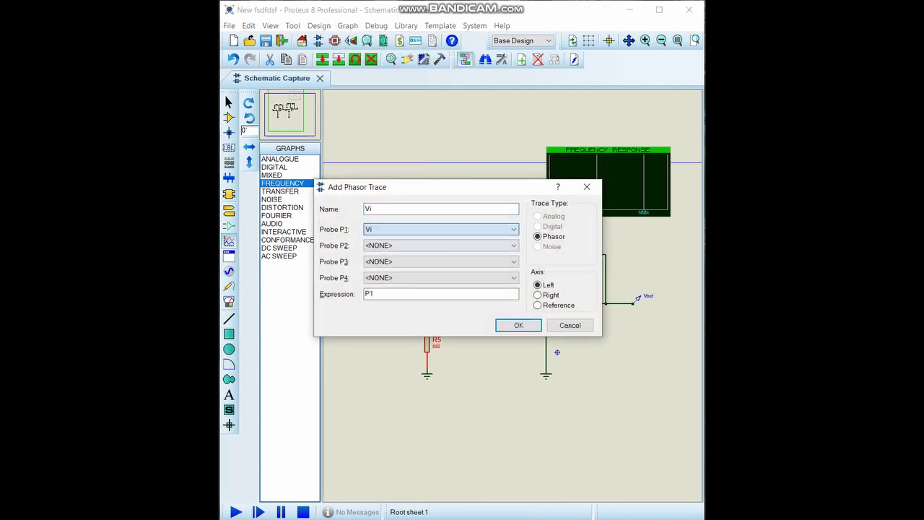
{"action": "left_click", "coordinate": [518, 324]}
Add a second phasor trace to the frequency response graph for probe Vout, also on the left axis
{"action": "left_click", "coordinate": [318, 25]}
{"action": "mouse_move", "coordinate": [347, 25]}
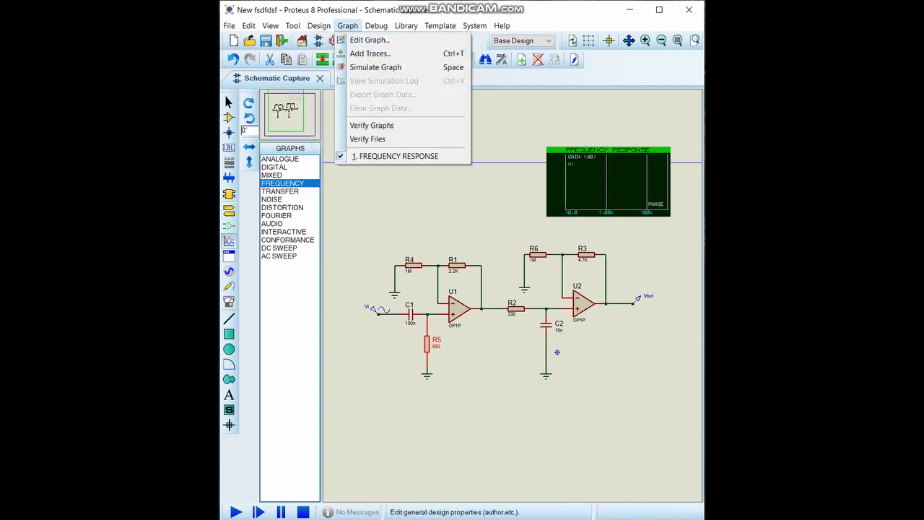
{"action": "left_click", "coordinate": [370, 53]}
{"action": "left_click", "coordinate": [440, 229]}
{"action": "left_click", "coordinate": [440, 256]}
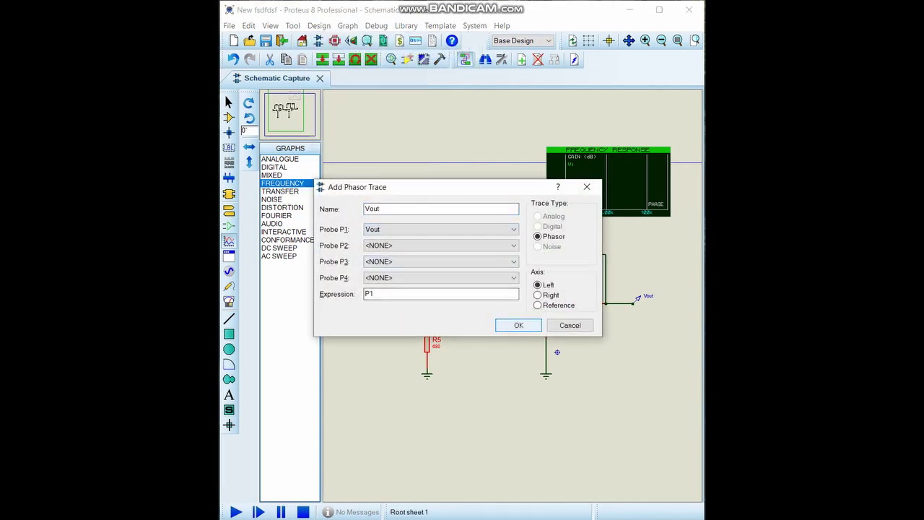
{"action": "left_click", "coordinate": [519, 326]}
Set the frequency graph's start frequency to 1 and run the circuit simulation
{"action": "double_click", "coordinate": [600, 174]}
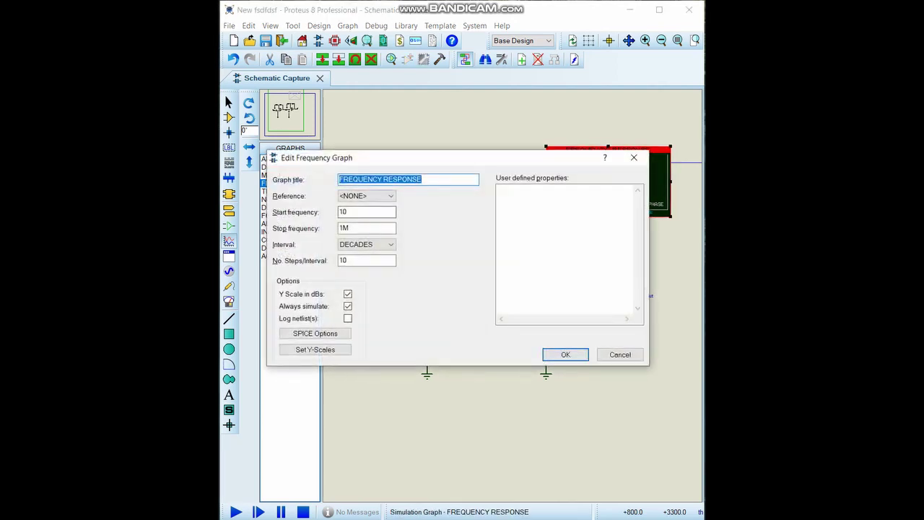
{"action": "double_click", "coordinate": [344, 213]}
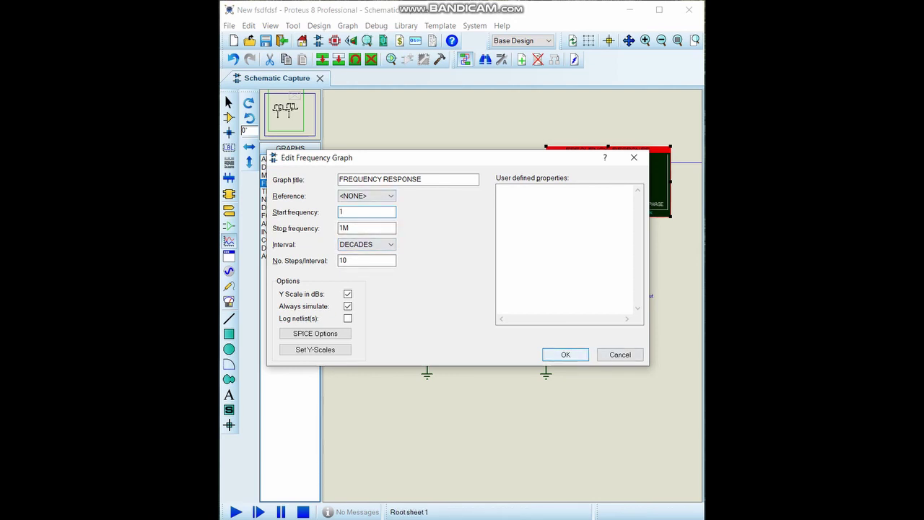
{"action": "left_click", "coordinate": [558, 353]}
{"action": "left_click", "coordinate": [487, 205]}
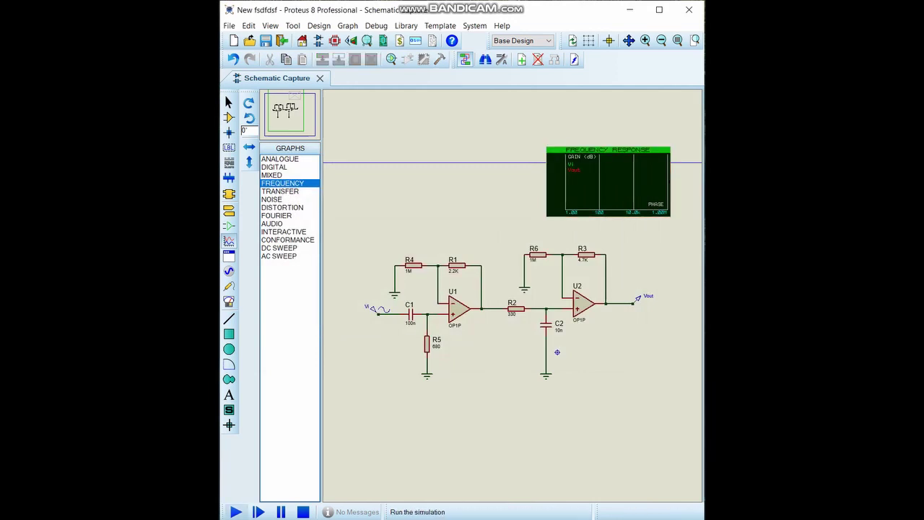
{"action": "left_click", "coordinate": [236, 512]}
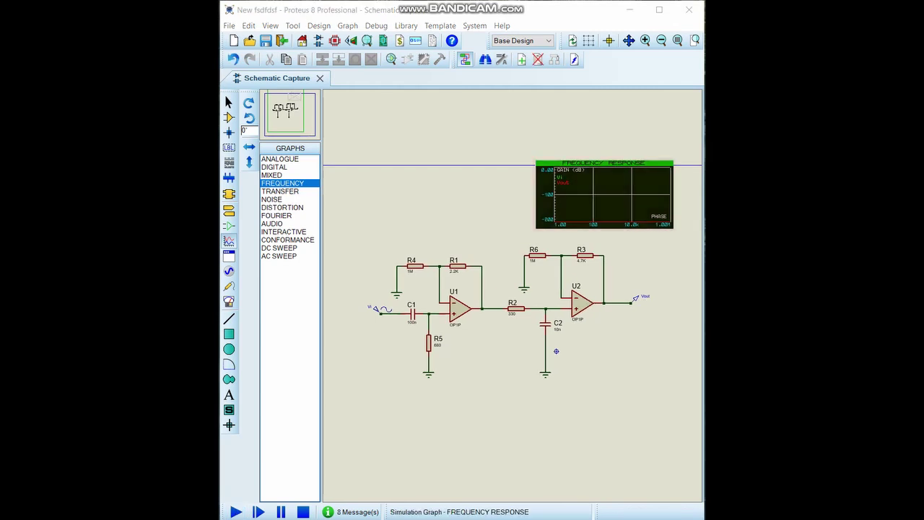
Set Vi as the reference generator of the frequency response graph
{"action": "left_click", "coordinate": [555, 192]}
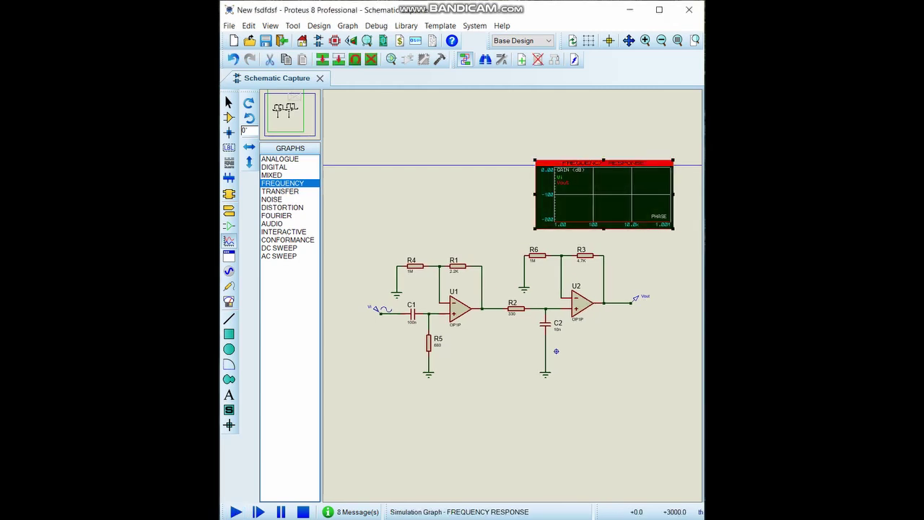
{"action": "double_click", "coordinate": [566, 187]}
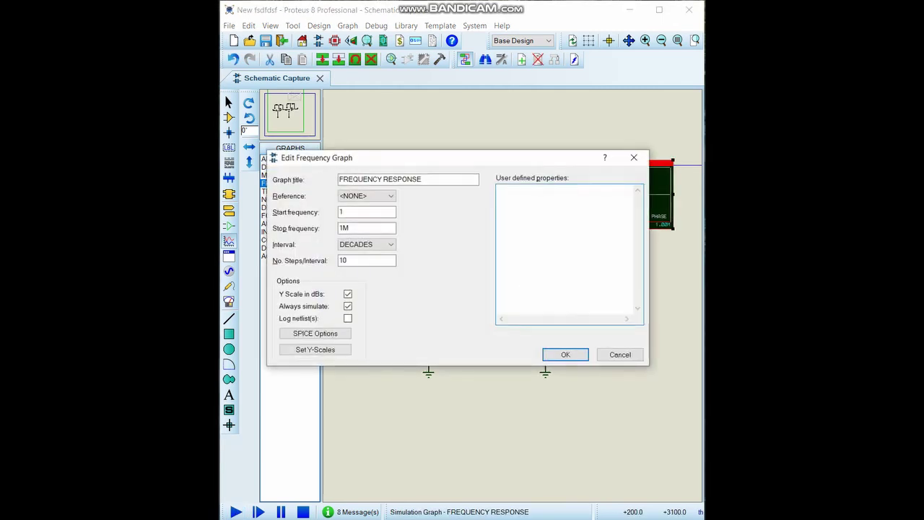
{"action": "left_click", "coordinate": [372, 197]}
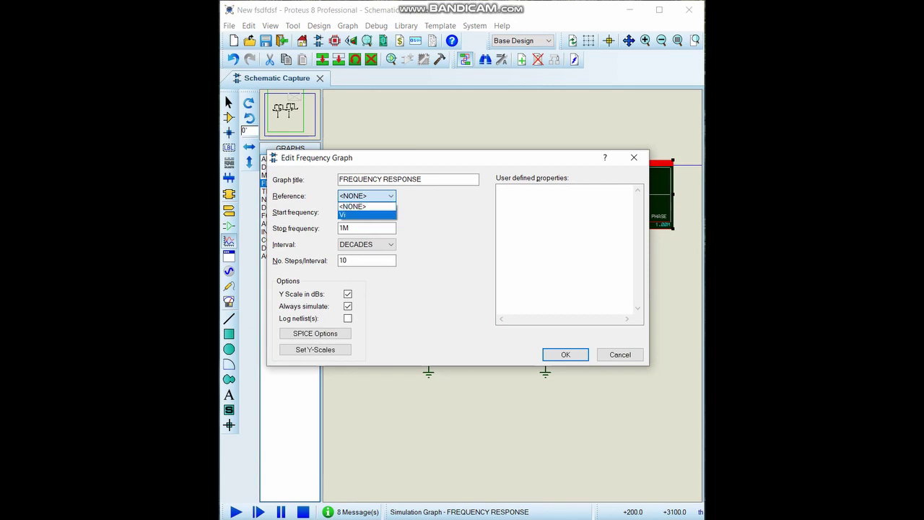
{"action": "left_click", "coordinate": [352, 214]}
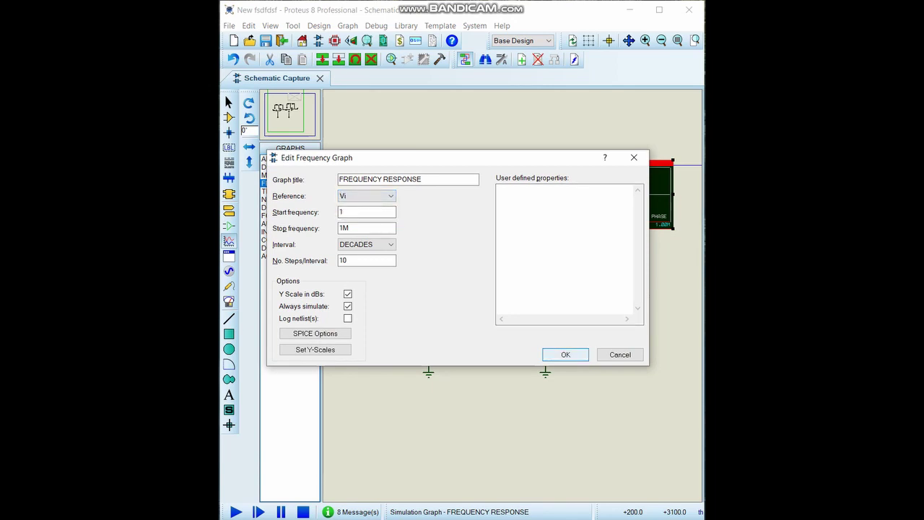
{"action": "left_click", "coordinate": [565, 355]}
{"action": "left_click", "coordinate": [466, 240]}
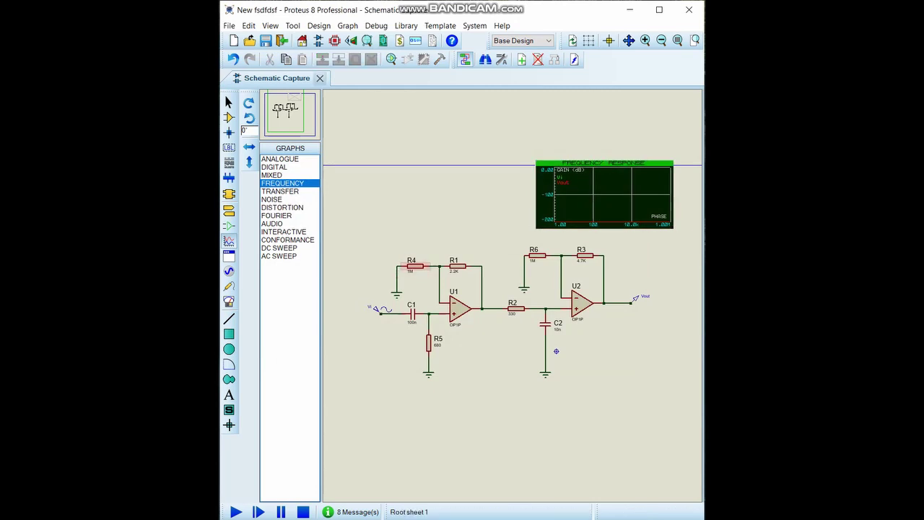
Enlarge the frequency response graph by moving its upper-left corner up and outward, above resistors R4 and R1
{"action": "left_click", "coordinate": [541, 175]}
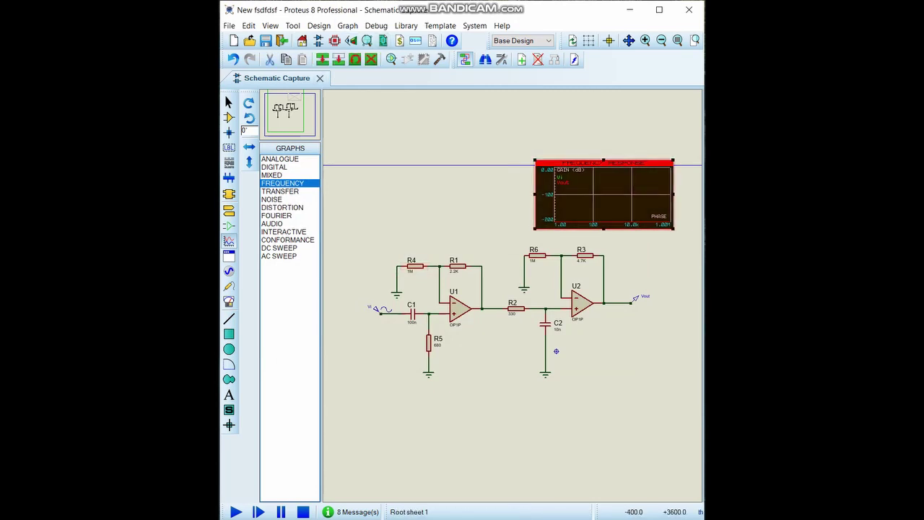
{"action": "left_click_drag", "start_coordinate": [535, 161], "coordinate": [433, 112]}
{"action": "left_click", "coordinate": [422, 136]}
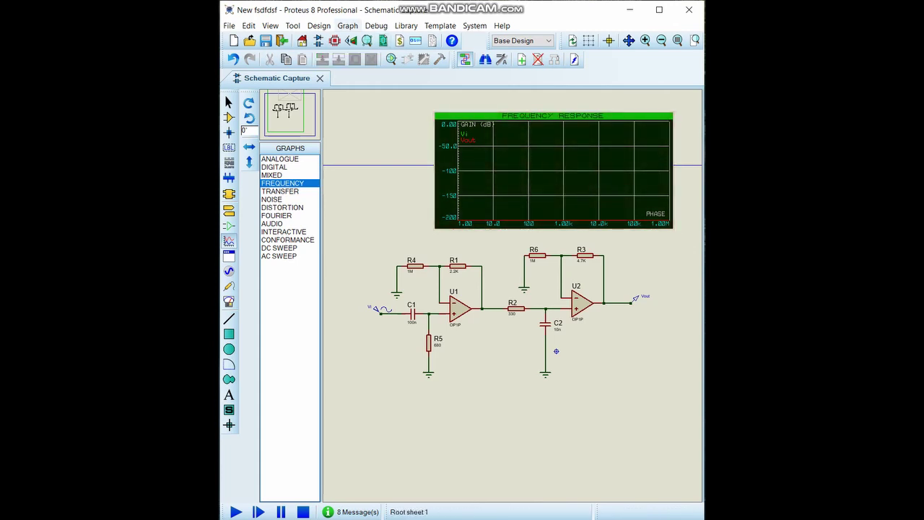
Simulate the frequency response graph and maximize it in its own window
{"action": "left_click", "coordinate": [348, 26]}
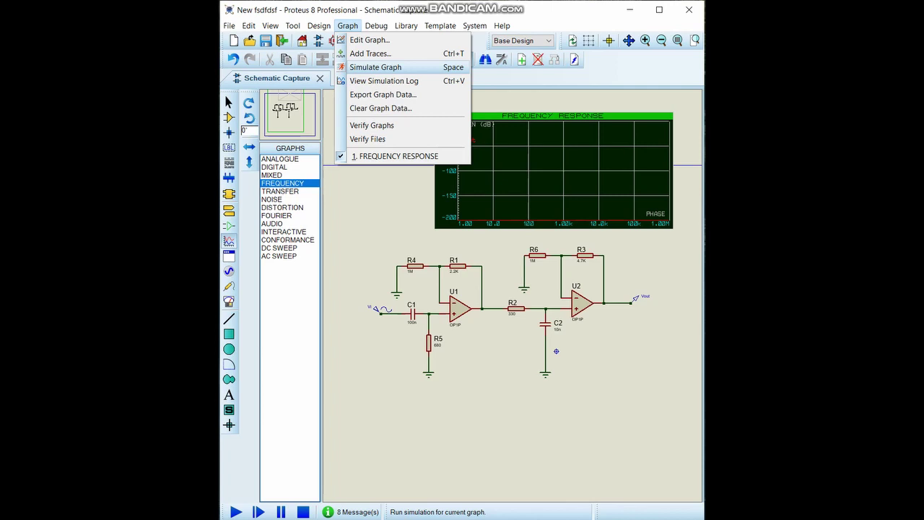
{"action": "key", "text": "Return"}
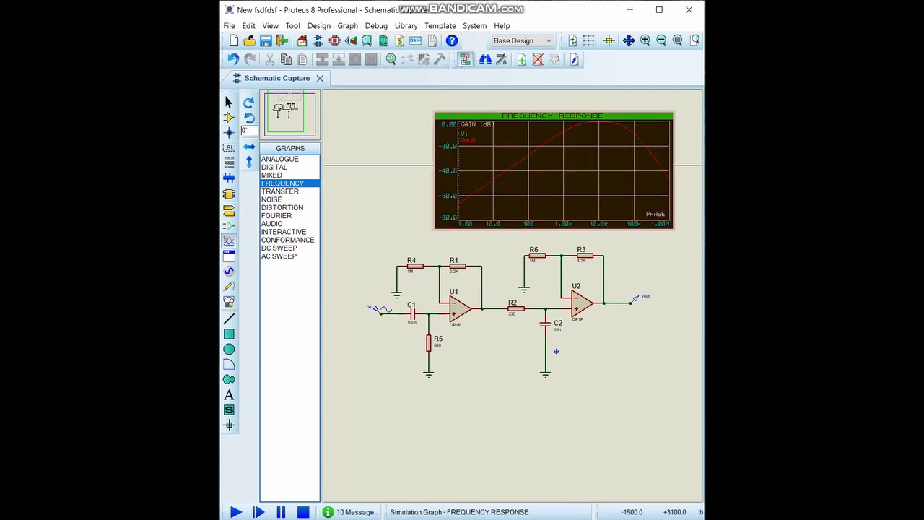
{"action": "left_click", "coordinate": [495, 161]}
{"action": "right_click", "coordinate": [495, 161]}
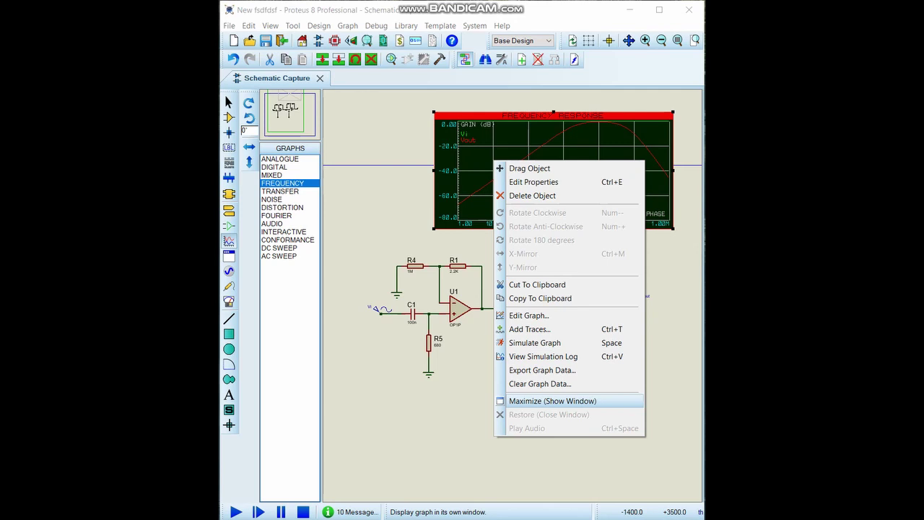
{"action": "left_click", "coordinate": [552, 401]}
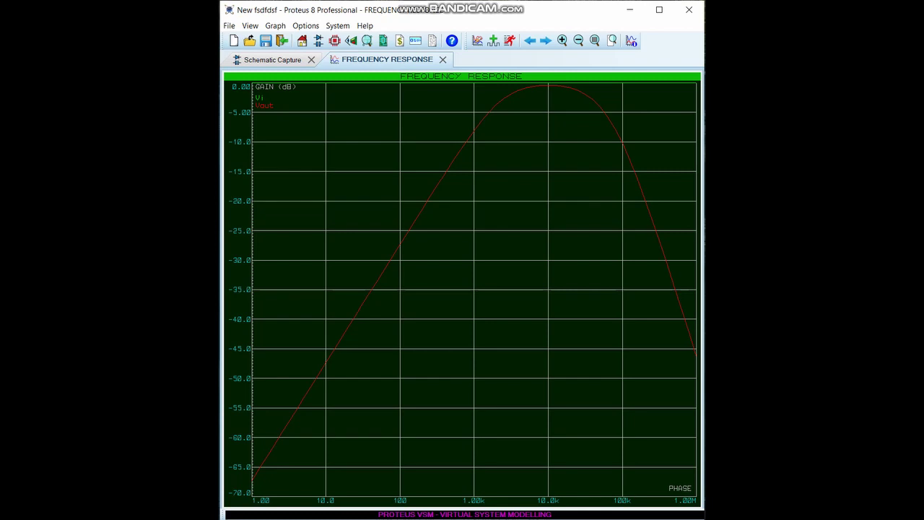
Measure the lower and upper -3 dB cutoff frequencies on the Vout curve with the graph cursor
{"action": "left_click", "coordinate": [493, 107]}
{"action": "mouse_move", "coordinate": [494, 107]}
{"action": "left_mouse_down"}
{"action": "mouse_move", "coordinate": [475, 108]}
{"action": "mouse_move", "coordinate": [505, 98]}
{"action": "left_mouse_up"}
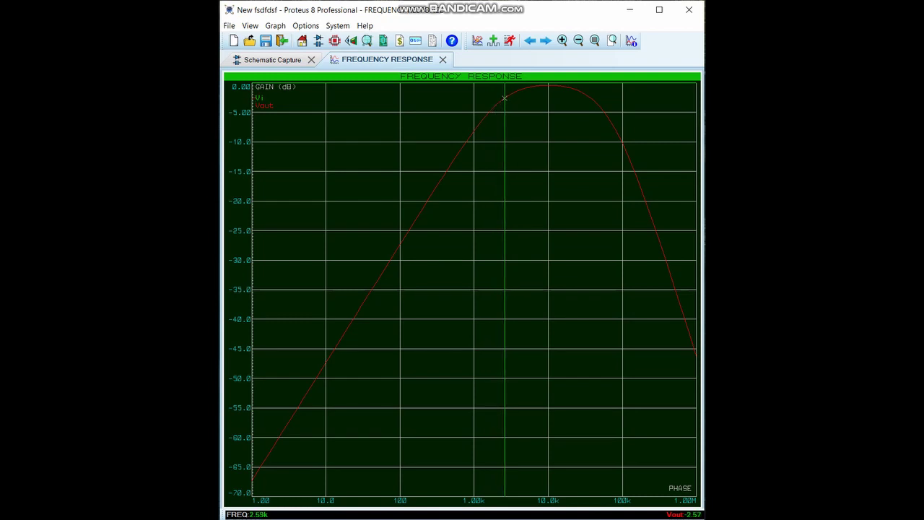
{"action": "left_click_drag", "start_coordinate": [505, 97], "coordinate": [502, 101]}
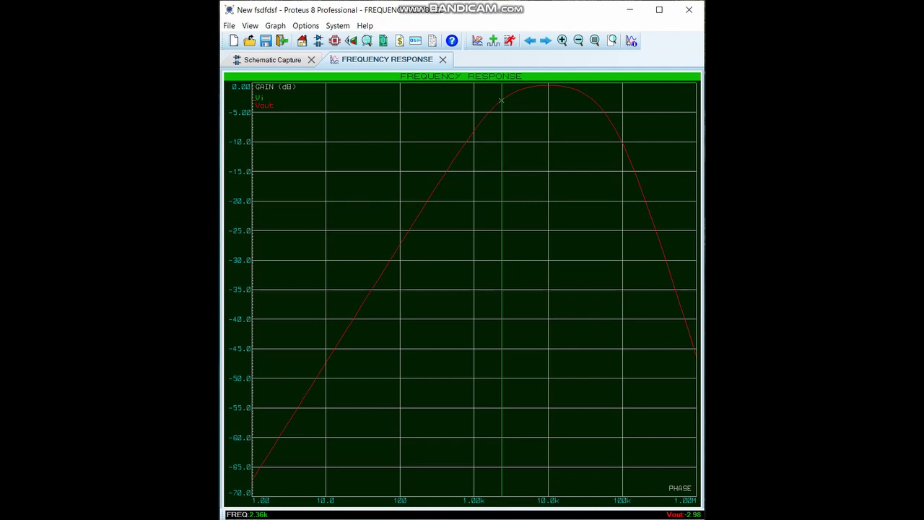
{"action": "left_click_drag", "start_coordinate": [501, 99], "coordinate": [594, 100]}
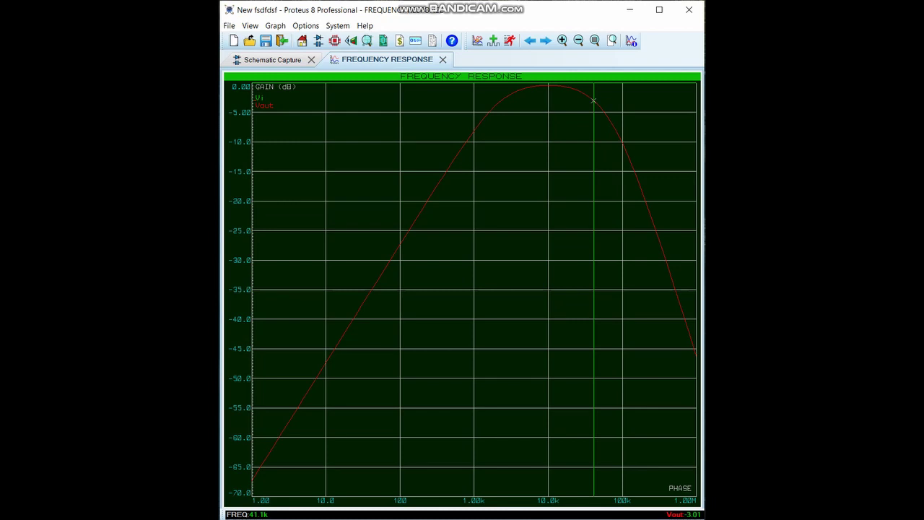